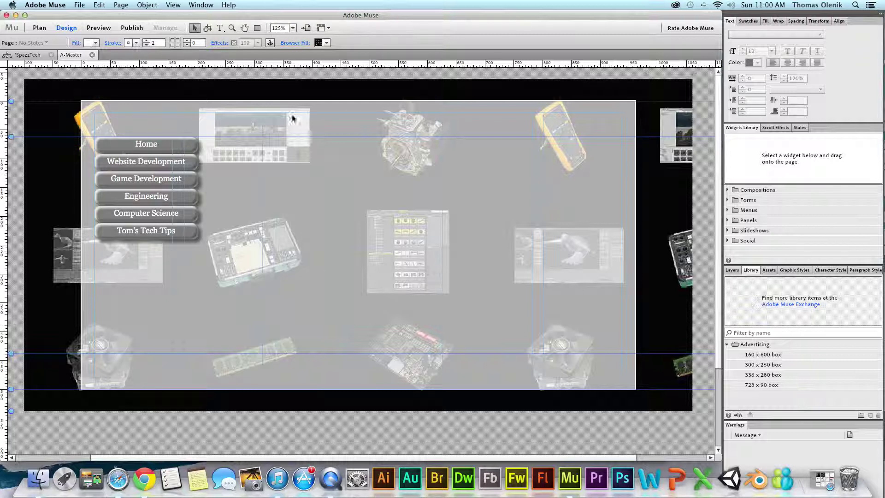
Open the Page menu while viewing the A-Master page with its navigation menu
click(120, 6)
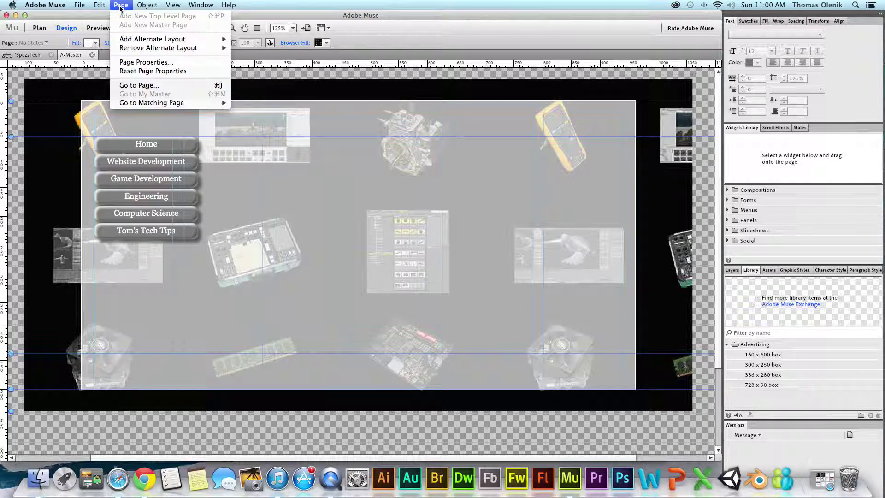
Look through the Object and Edit menus, then open File > Site Properties on its Layout settings
mouse_move(173, 5)
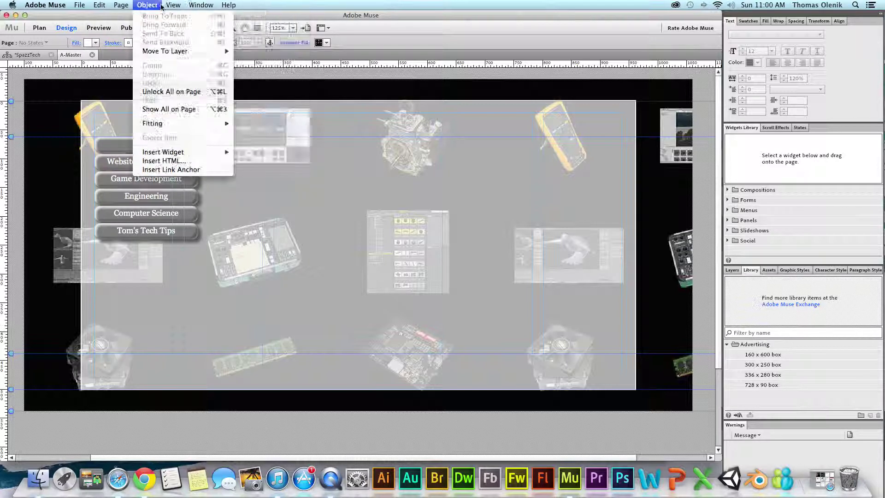
mouse_move(100, 6)
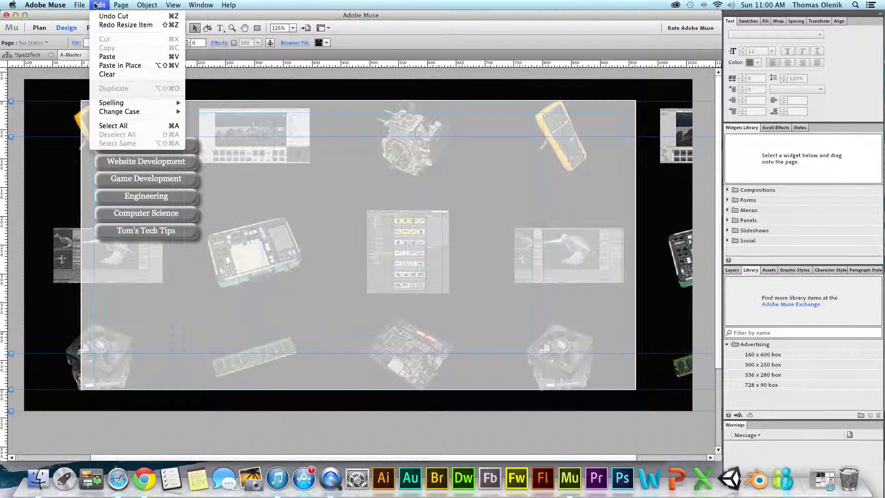
click(436, 219)
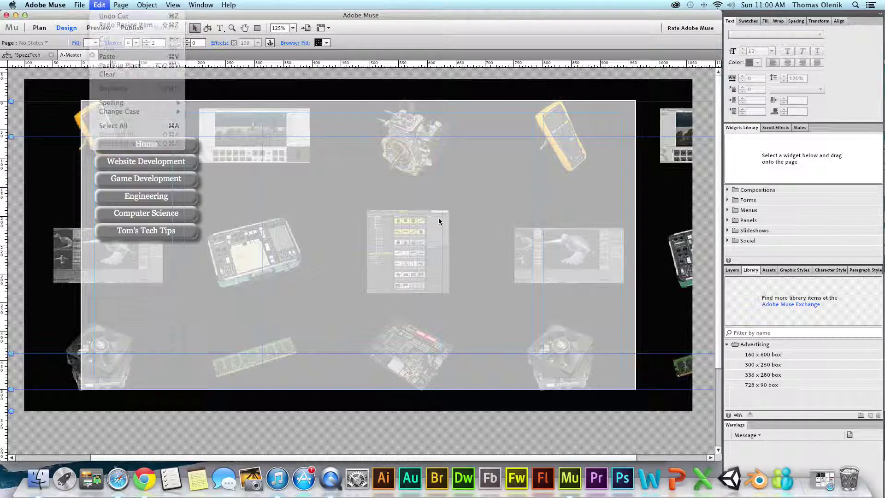
click(84, 6)
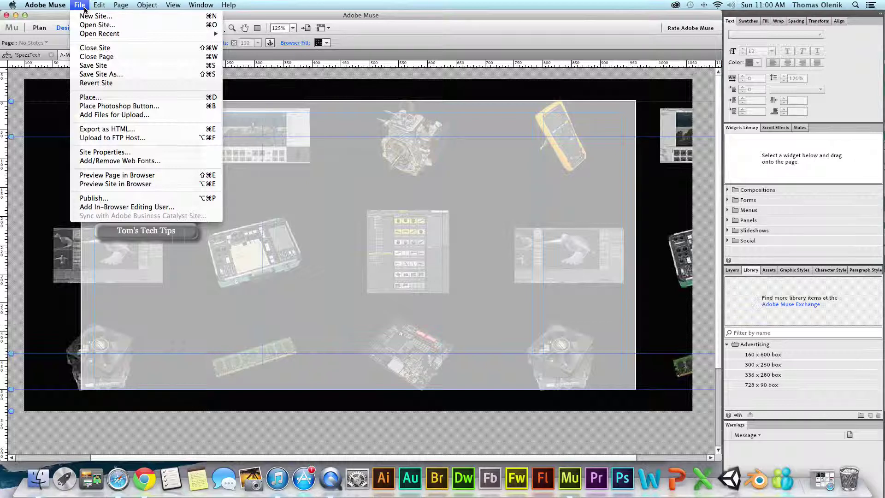
click(93, 153)
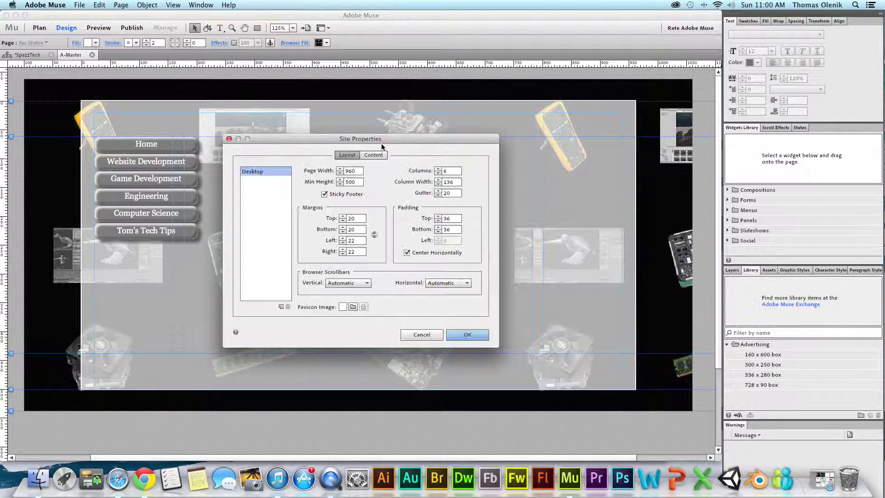
Check the Content and Layout settings in Site Properties, then cancel without changes
click(378, 155)
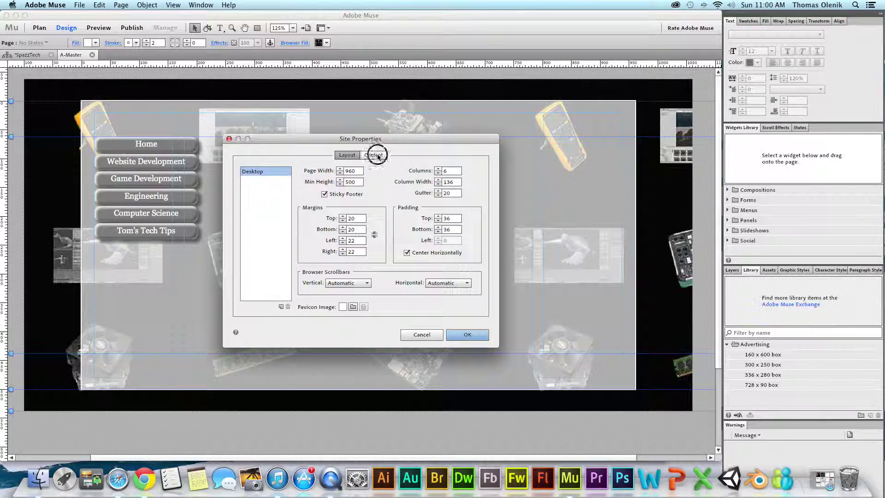
click(344, 155)
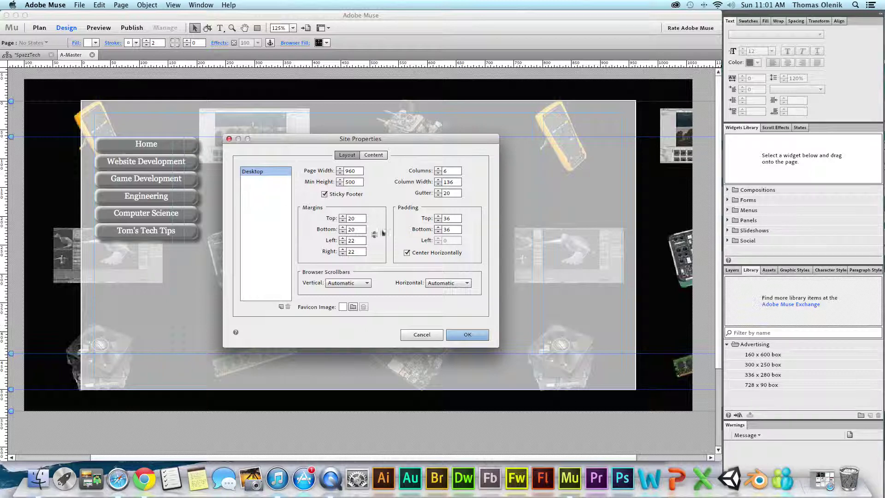
click(426, 333)
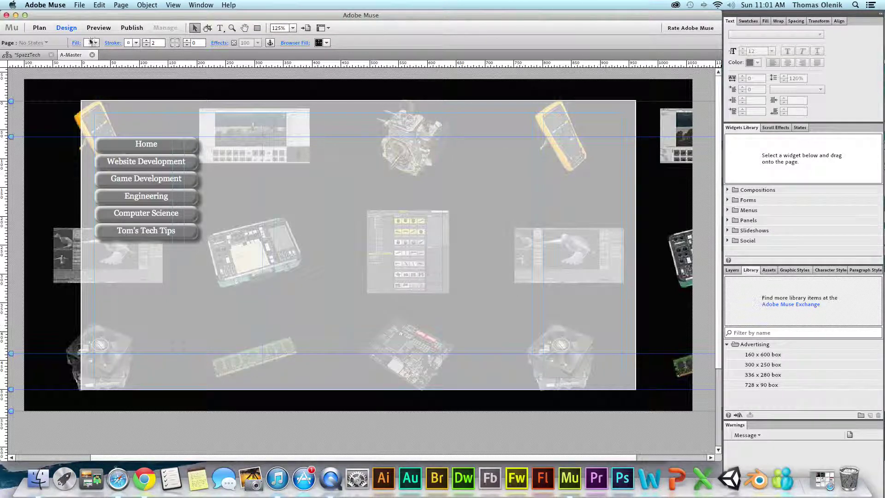
click(79, 5)
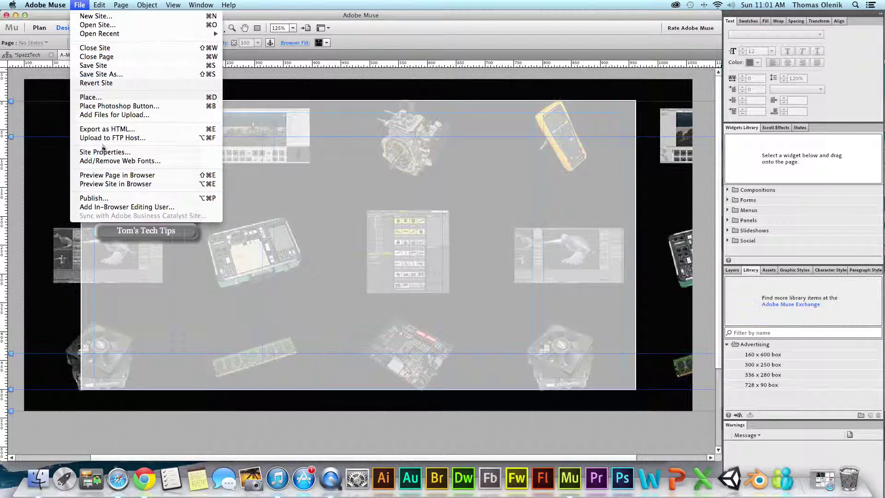
click(400, 17)
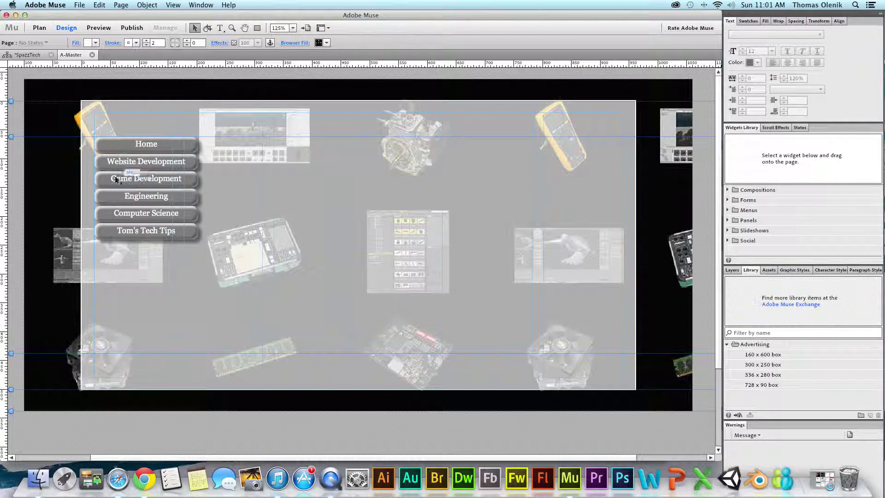
drag(158, 144, 130, 197)
drag(129, 206, 136, 290)
click(146, 194)
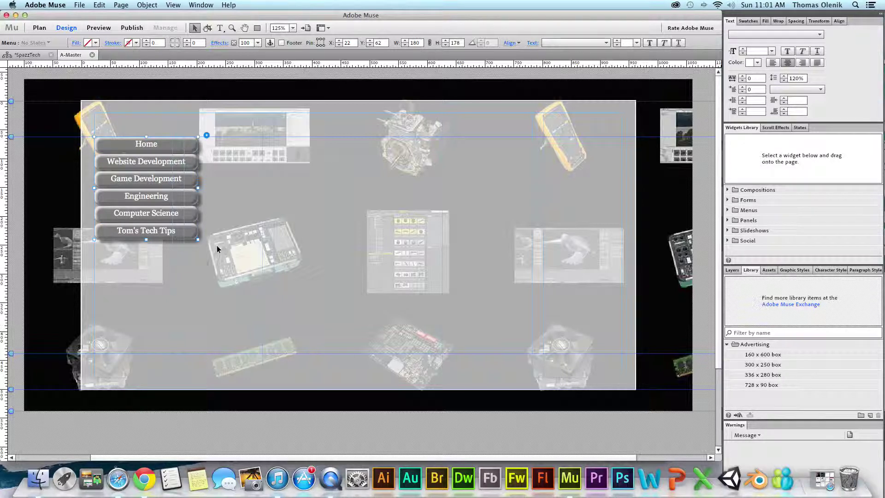
Narrow the whole navigation menu widget to a width of 148
click(140, 179)
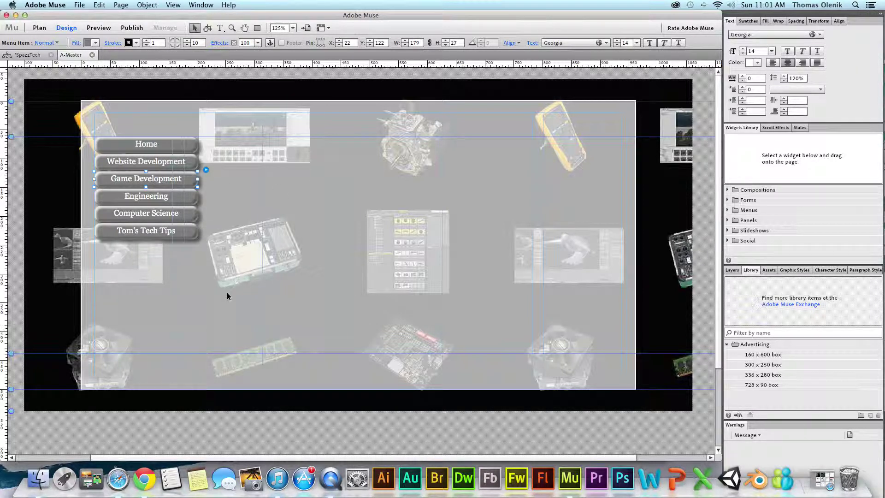
click(231, 307)
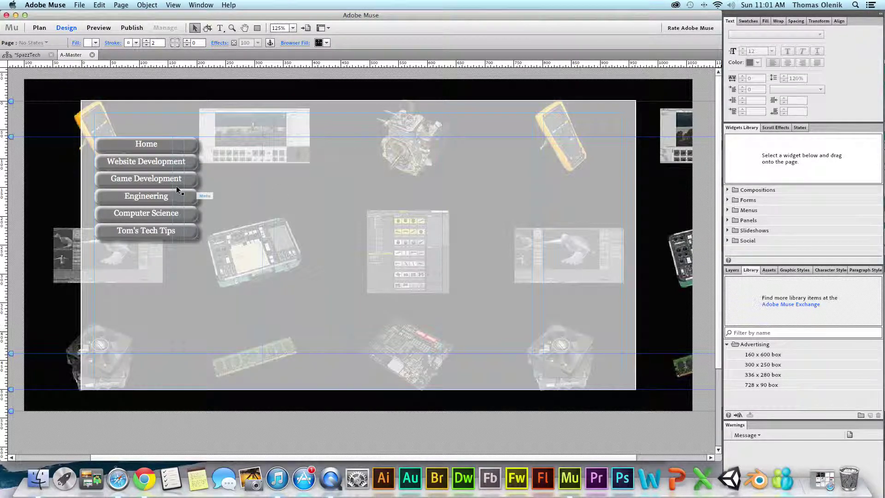
click(146, 179)
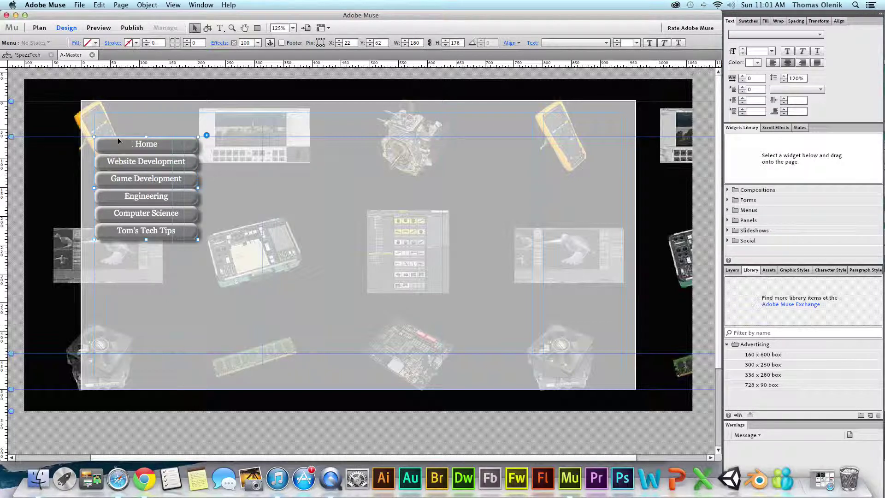
drag(197, 188, 180, 186)
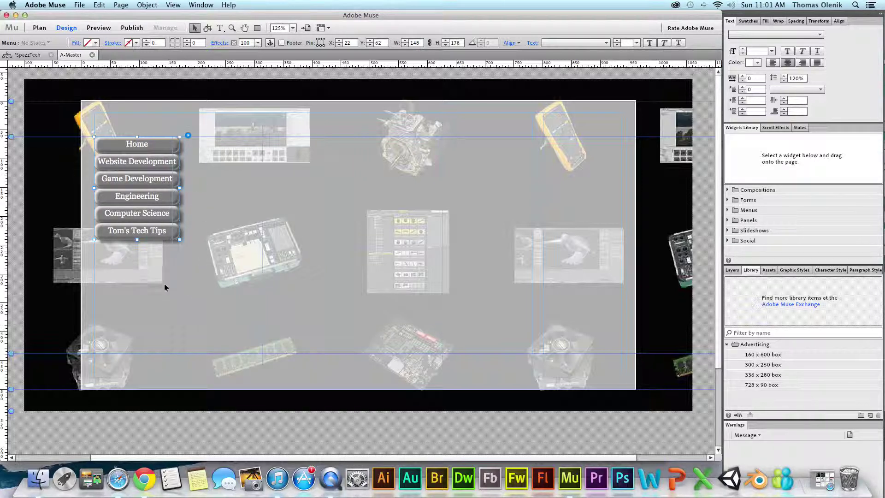
click(148, 276)
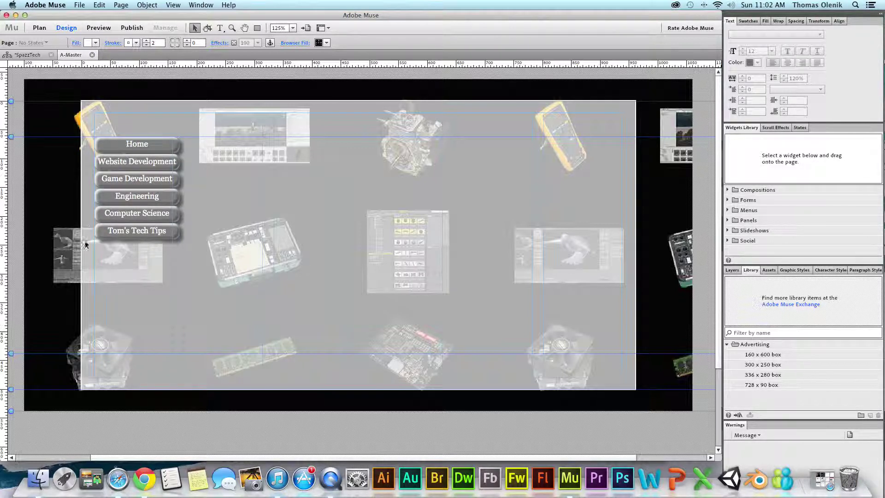
Move the navigation menu to X 0, flush with the page's left edge
click(143, 178)
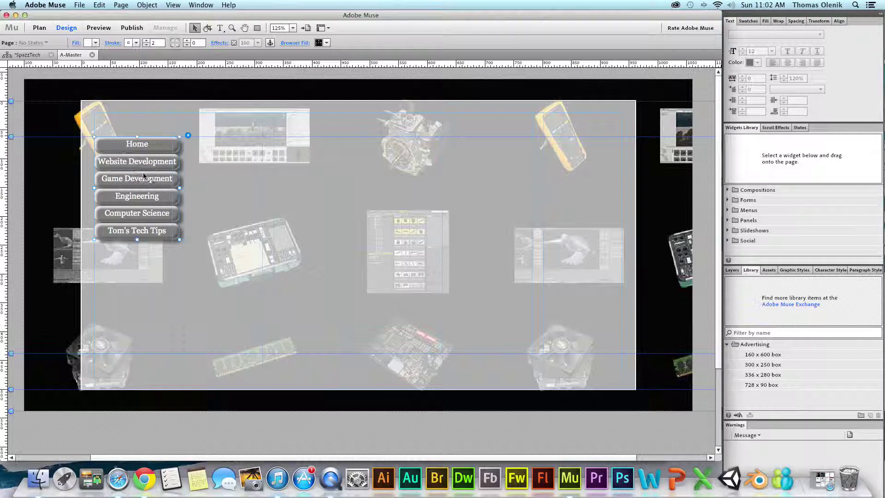
drag(143, 167, 129, 165)
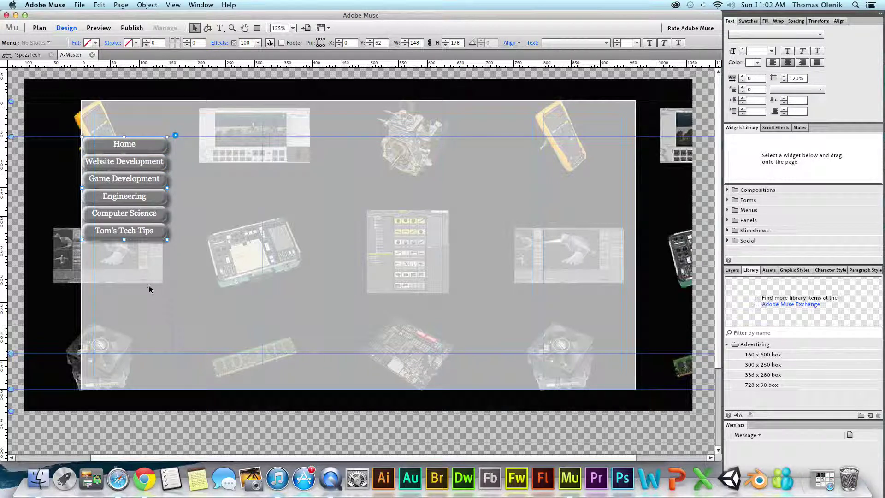
click(149, 287)
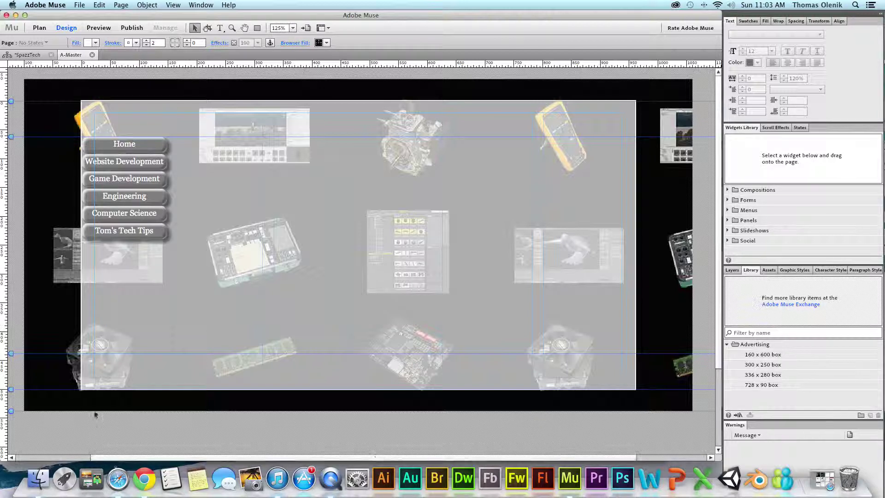
Drag the header boundary down the left ruler to roughly 85-91 px
drag(82, 15, 81, 17)
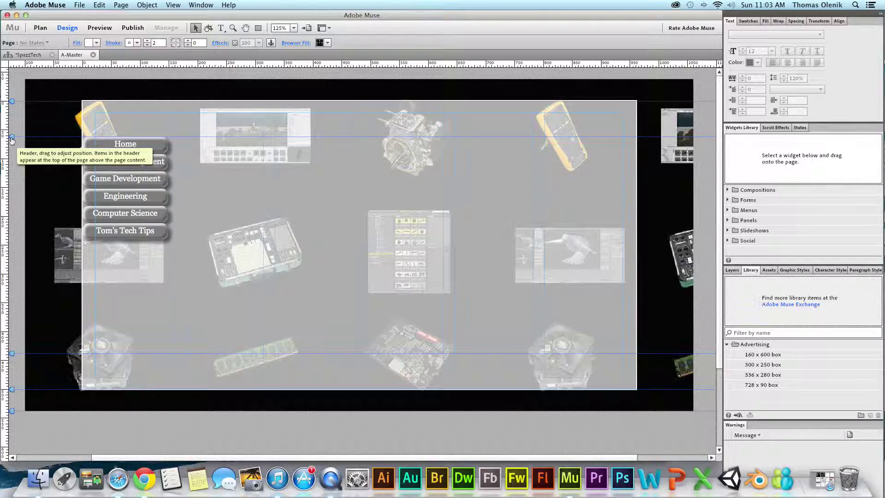
drag(12, 140, 13, 157)
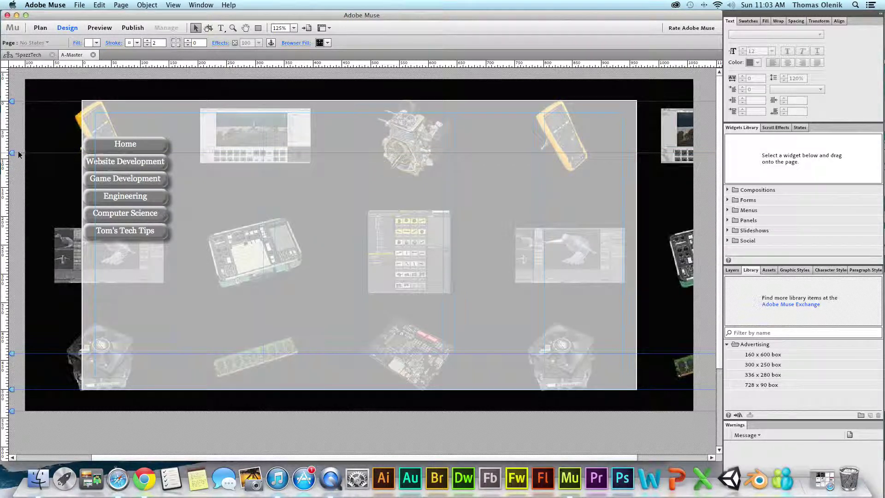
drag(13, 152, 14, 153)
Move the navigation menu down to Y 90, onto the header line
click(122, 184)
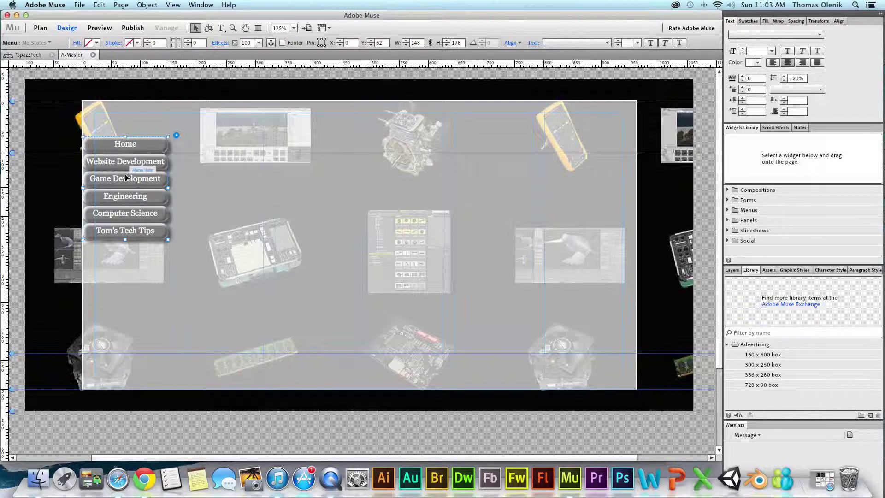
drag(126, 179, 124, 194)
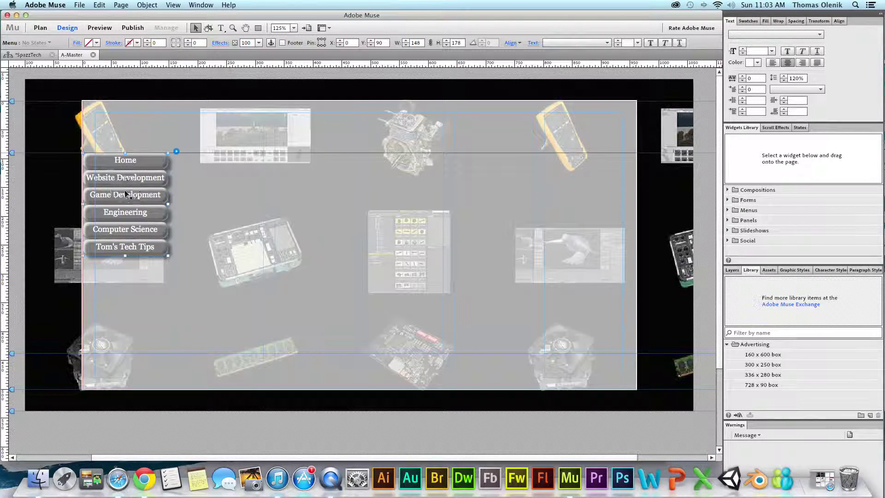
click(221, 181)
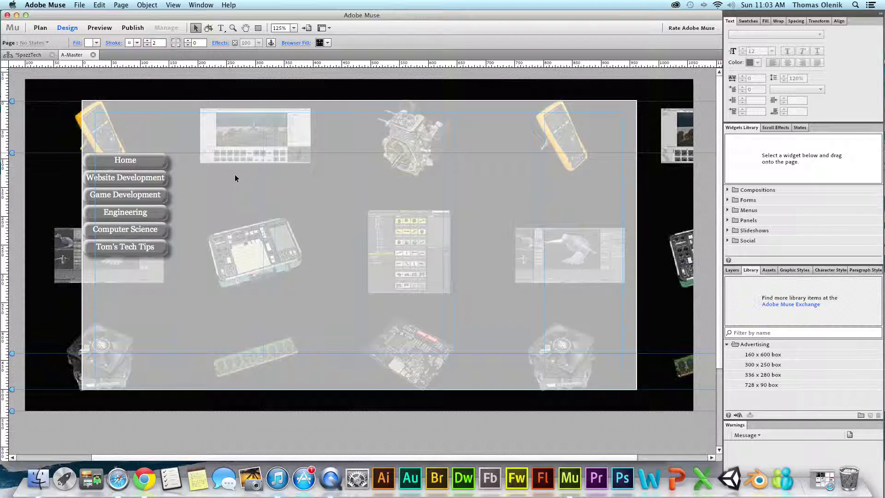
Place the 728 x 90 'Advertise Here' library box at X 0, Y 0 along the page top
click(753, 386)
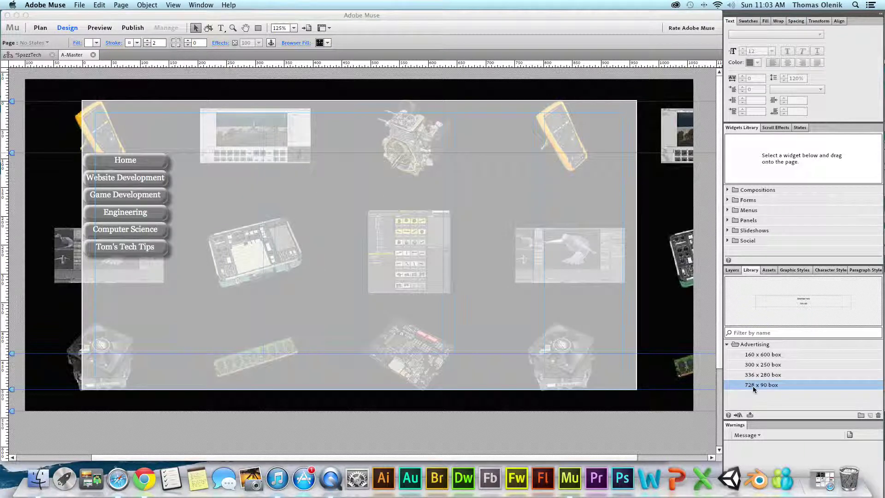
drag(762, 389, 219, 128)
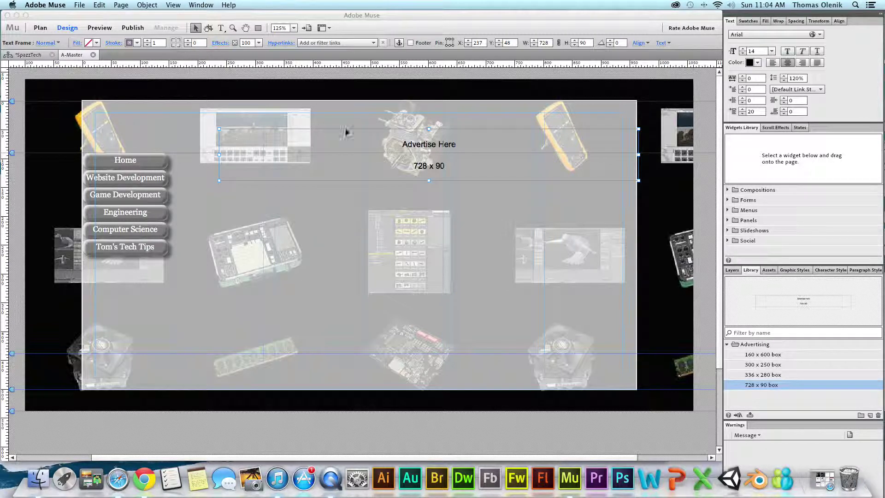
drag(347, 133, 208, 105)
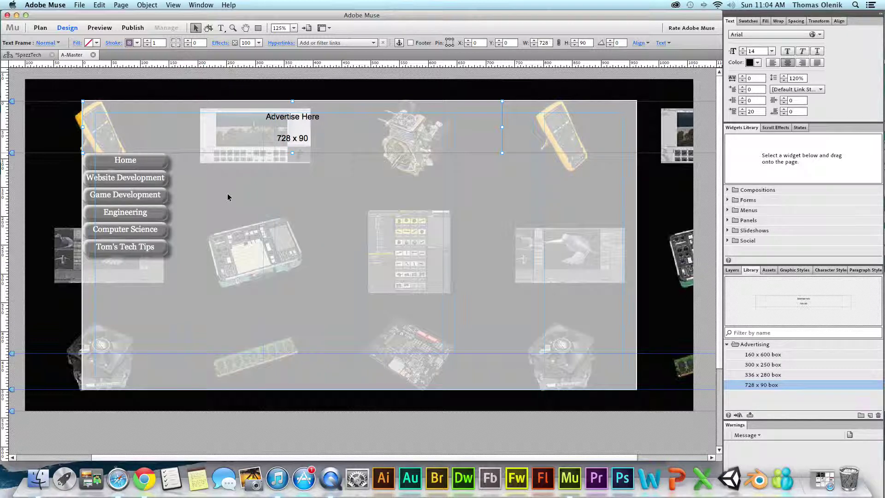
click(247, 240)
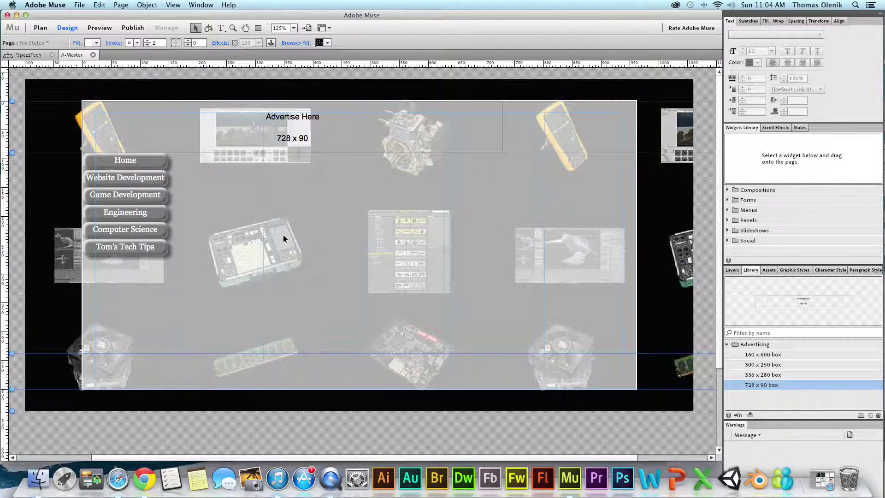
click(100, 28)
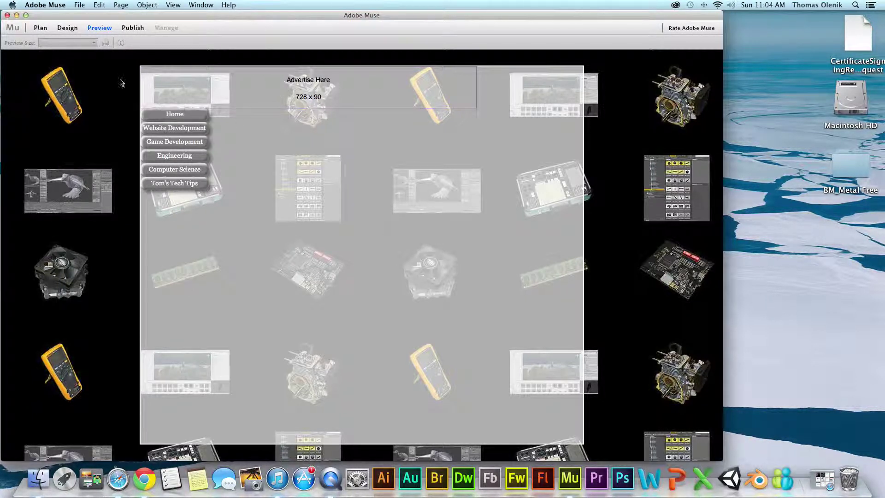
click(67, 29)
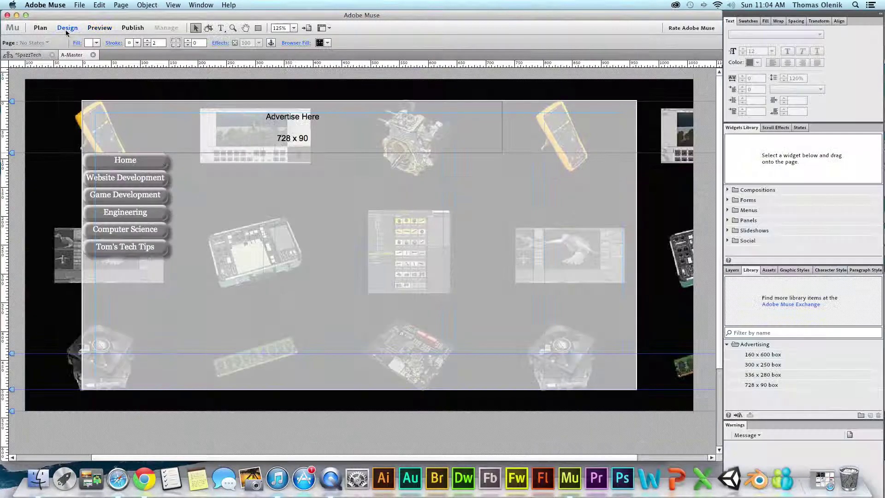
click(818, 382)
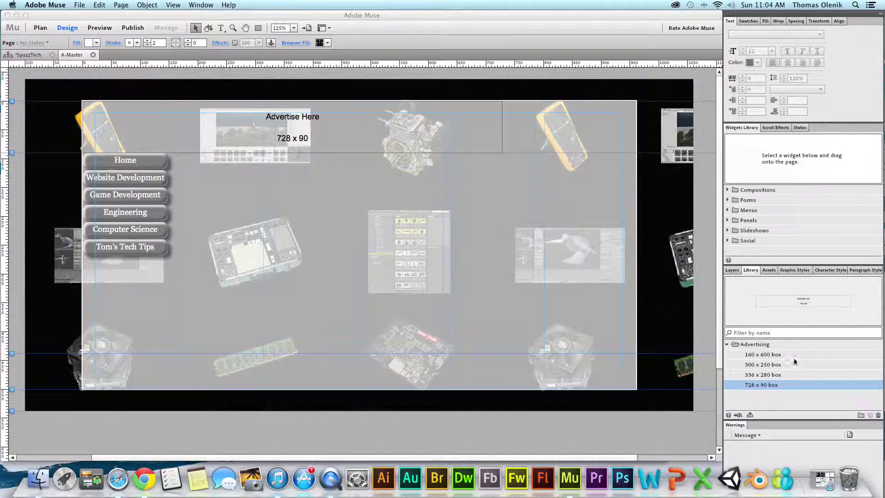
Place the 160 x 600 ad box down the right side at X 800, Y 90
click(762, 354)
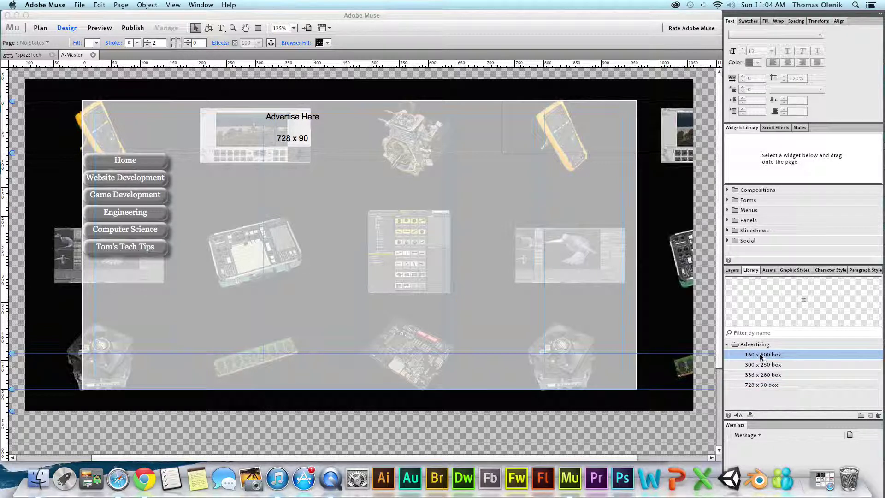
drag(759, 356, 563, 239)
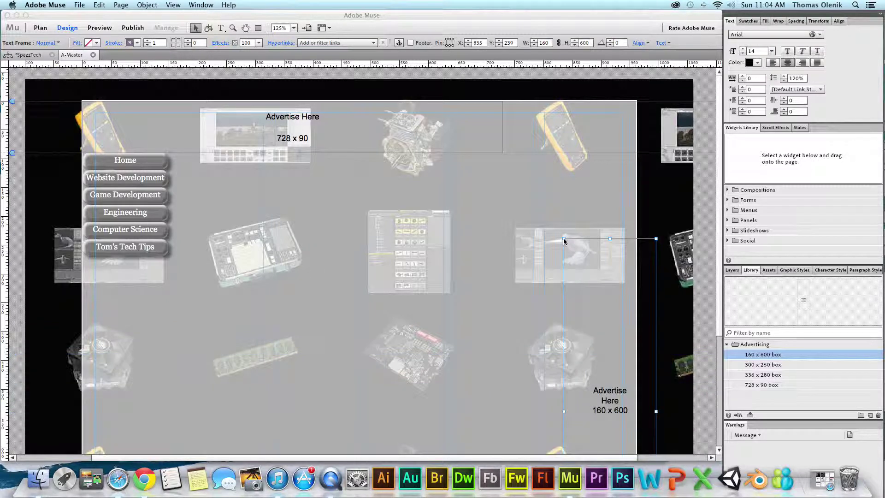
drag(610, 269, 590, 184)
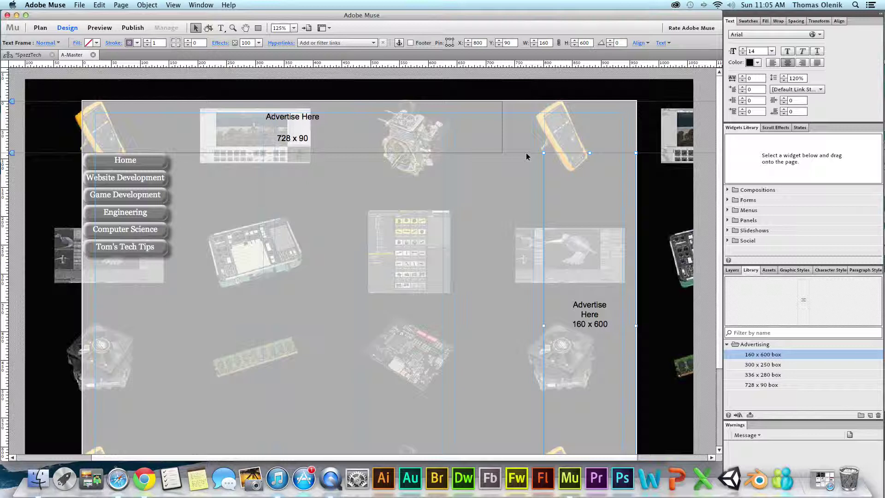
click(314, 296)
scroll(328, 287, down, 3)
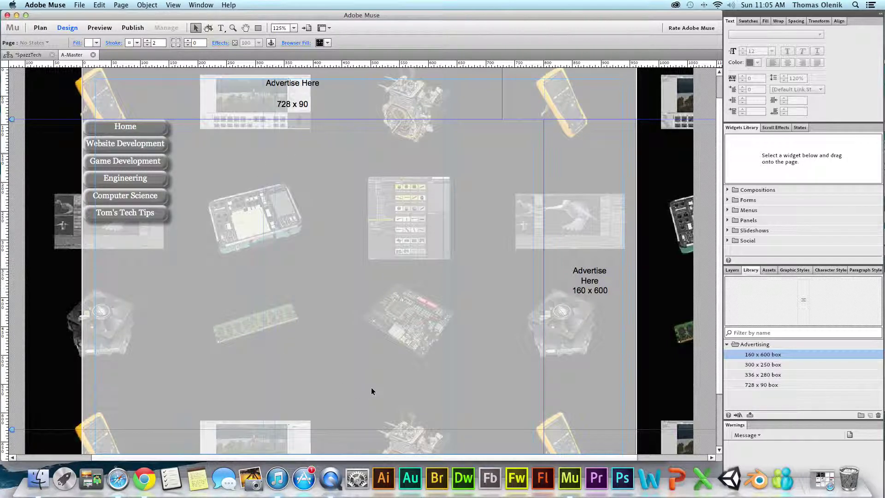
scroll(371, 389, up, 2)
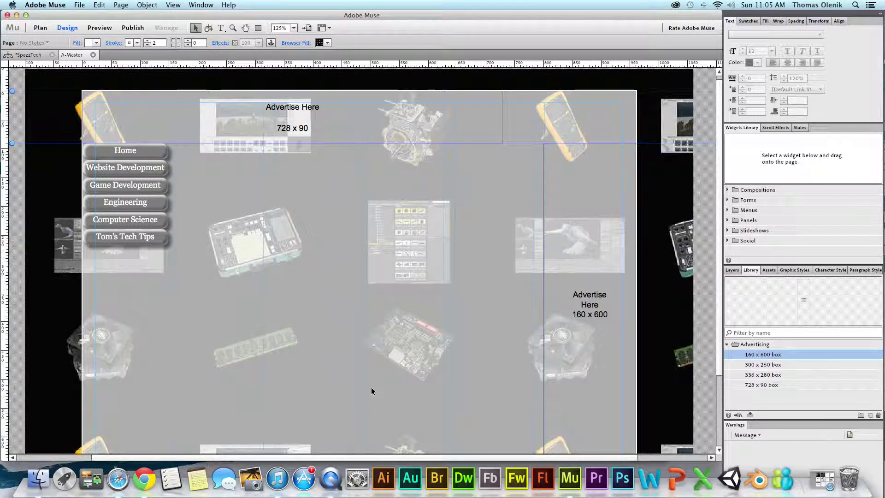
scroll(372, 389, up, 1)
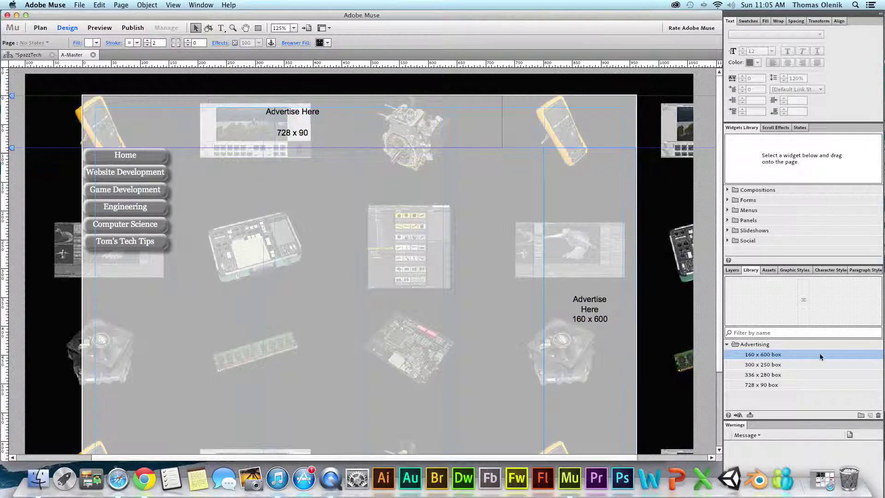
click(773, 366)
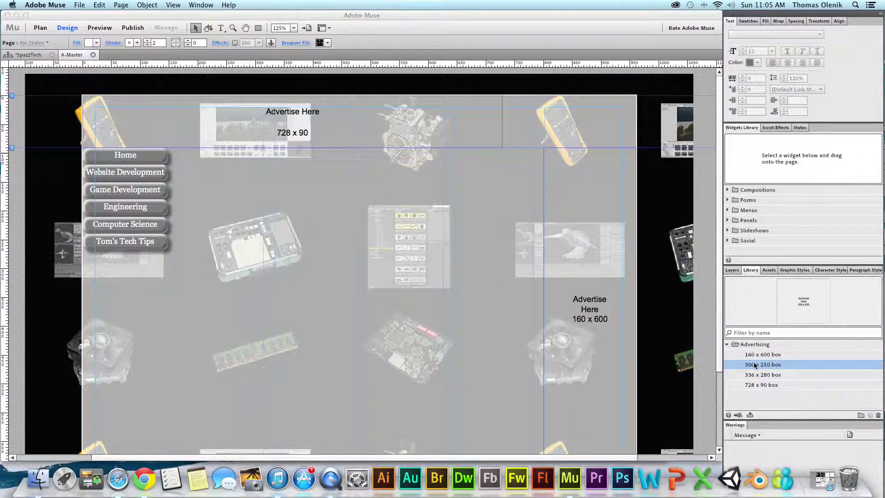
Place the 300 x 250 ad box at the page's lower left, at X 0, Y 379
drag(764, 364, 138, 308)
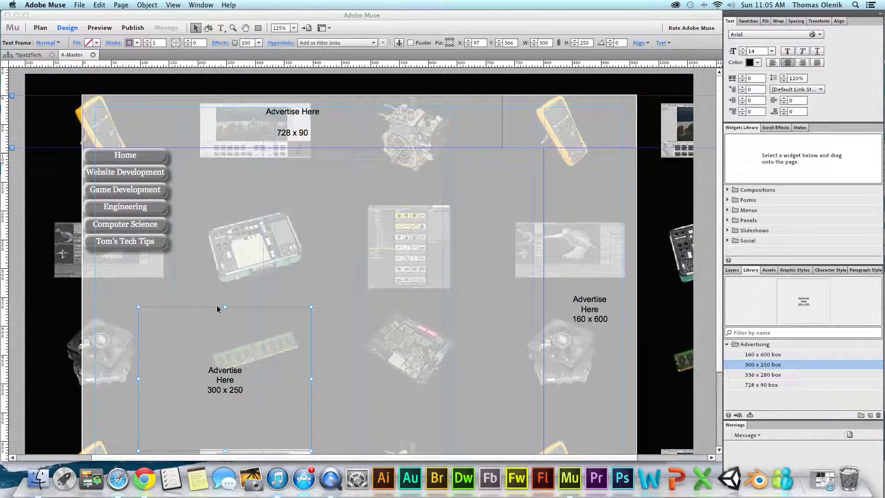
scroll(233, 307, down, 3)
drag(211, 290, 159, 299)
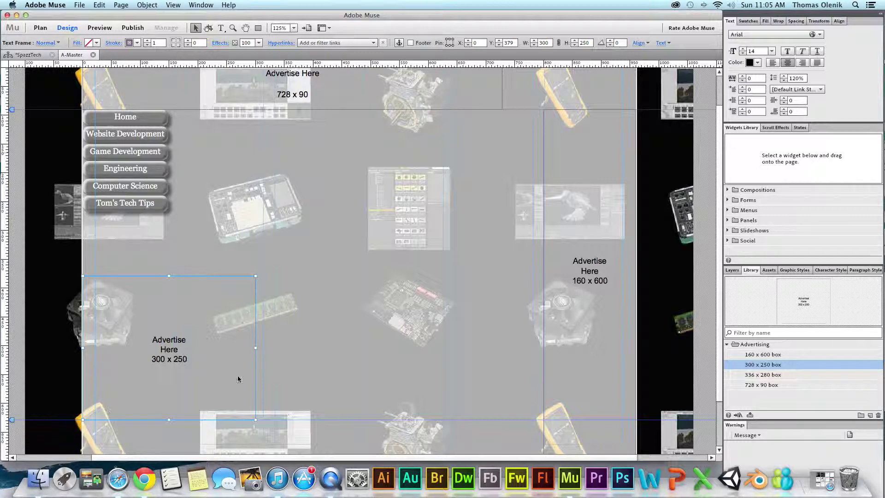
scroll(237, 379, down, 2)
scroll(375, 358, up, 5)
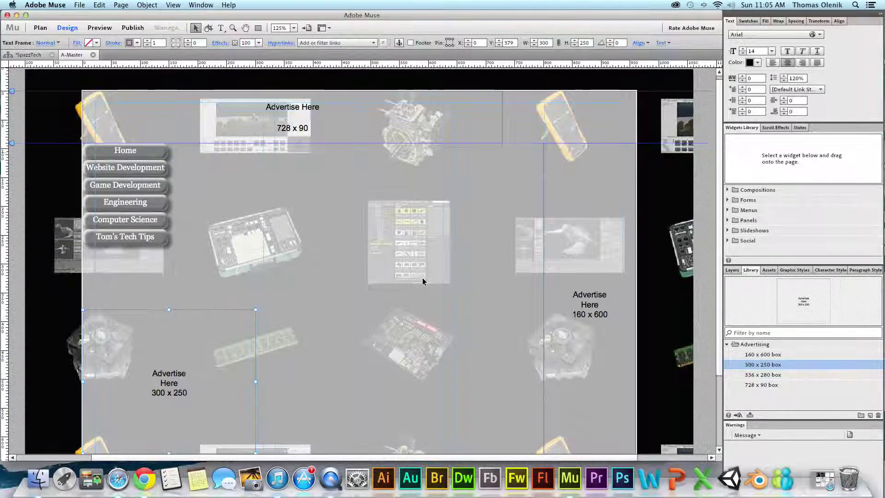
scroll(422, 280, down, 1)
scroll(422, 277, down, 1)
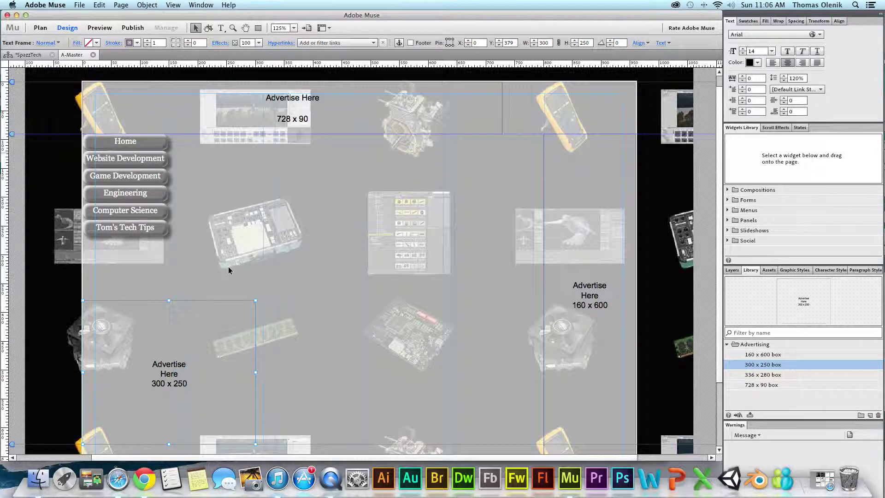
click(214, 193)
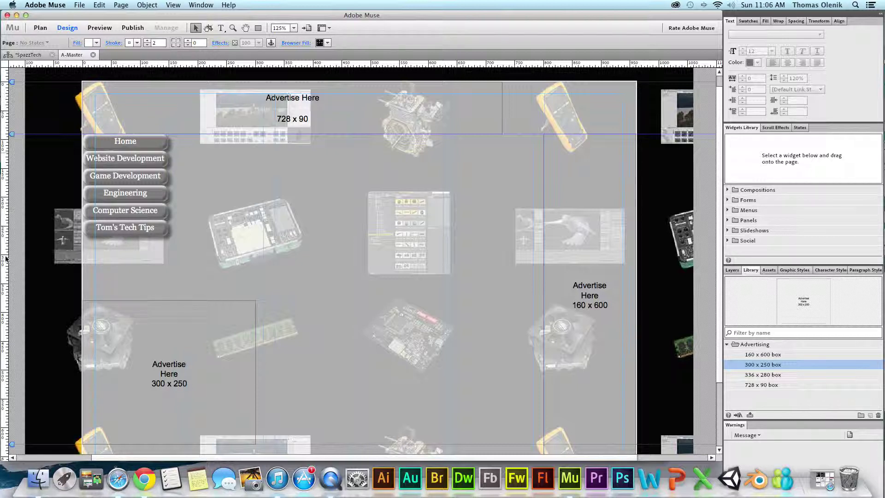
Add a horizontal guide at Y 300 and snap the 300 x 250 box's top to it
drag(5, 255, 276, 254)
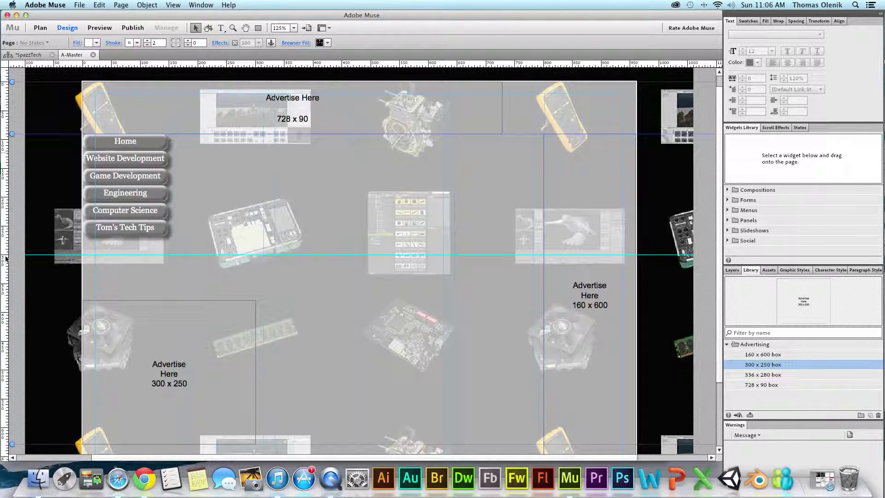
click(220, 256)
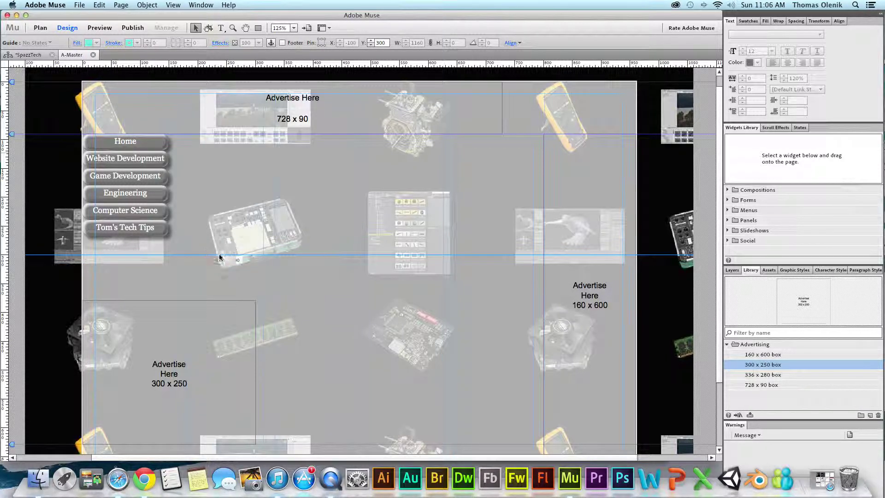
click(203, 305)
drag(204, 308, 205, 273)
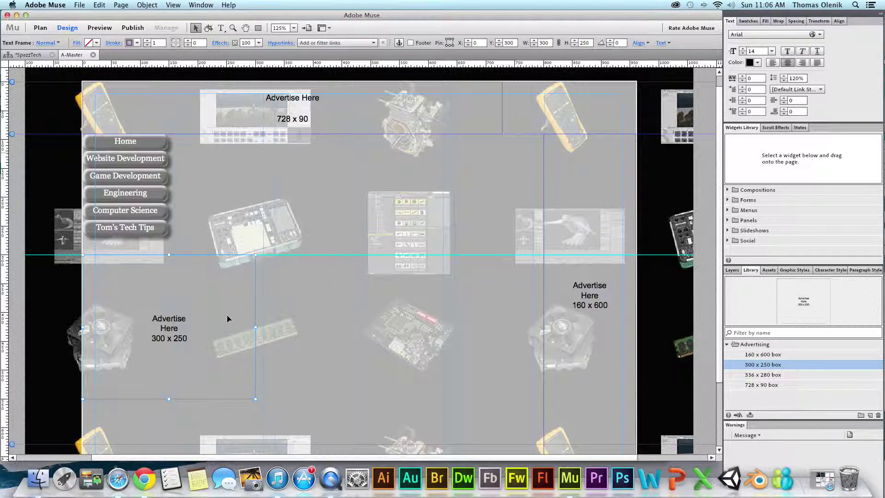
scroll(349, 302, down, 3)
scroll(349, 302, down, 1)
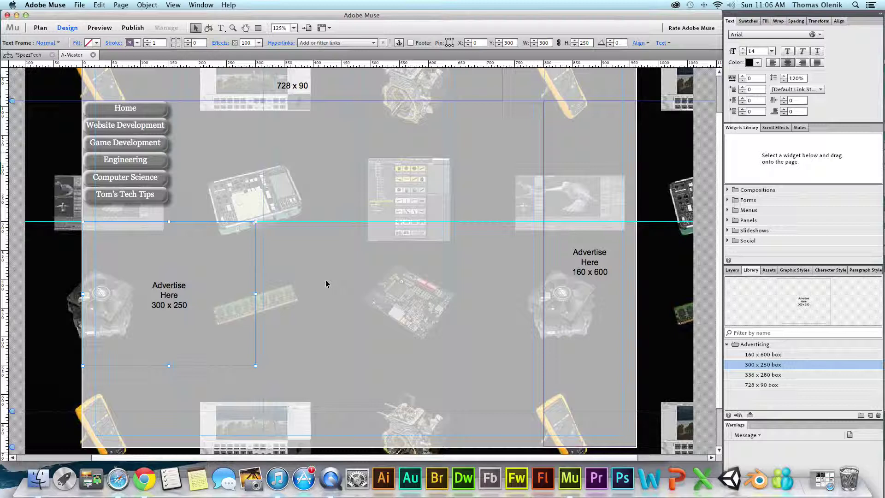
scroll(325, 280, up, 5)
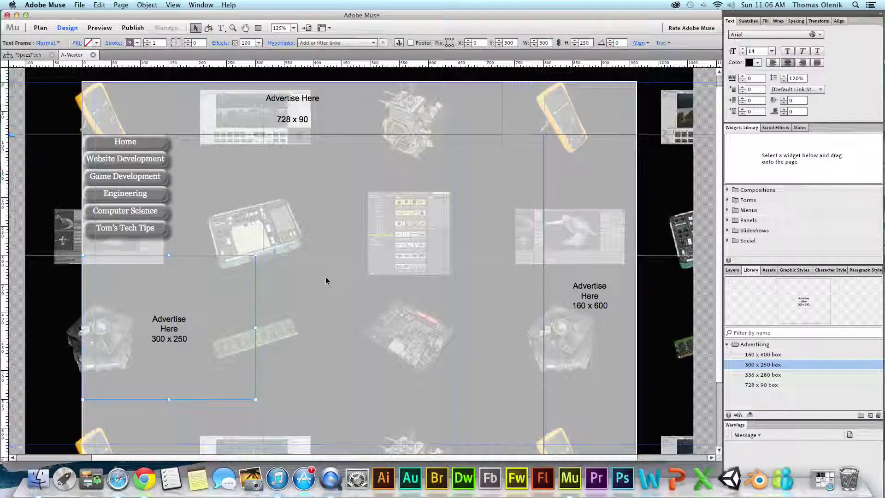
scroll(325, 280, down, 5)
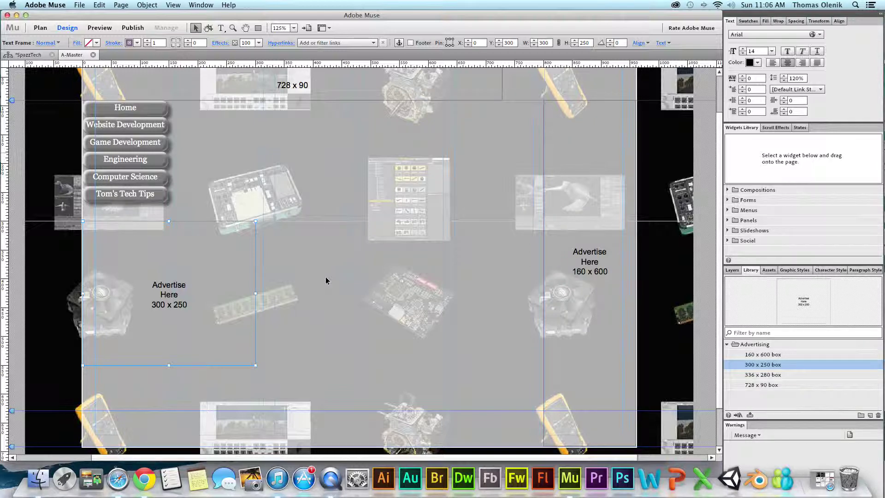
scroll(325, 280, up, 4)
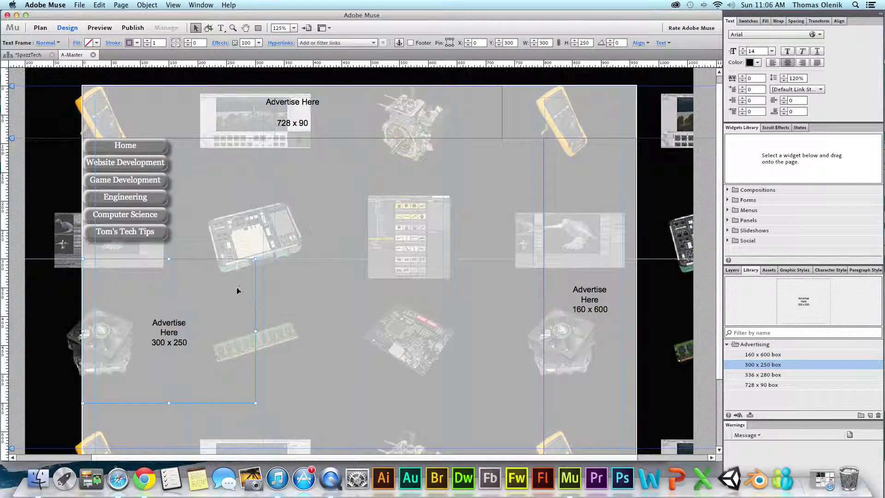
Cut both the 300 x 250 ad box and the Y 300 horizontal guide off the page
right_click(256, 306)
click(265, 310)
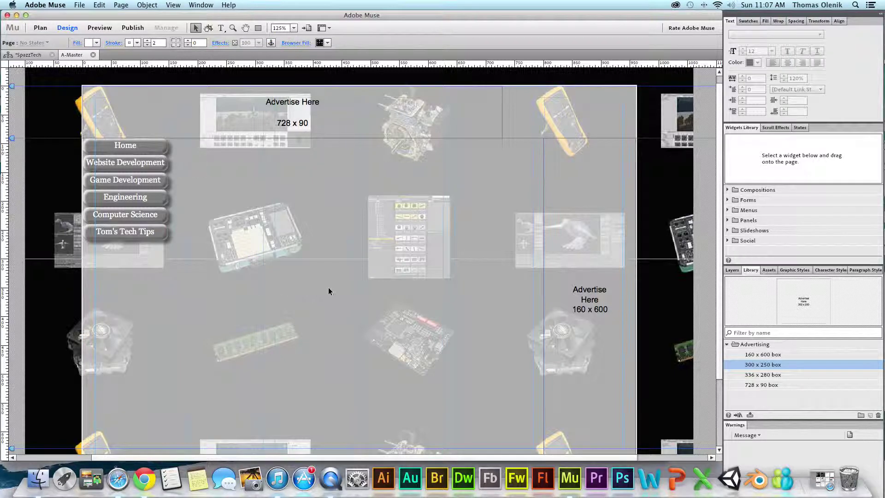
click(312, 259)
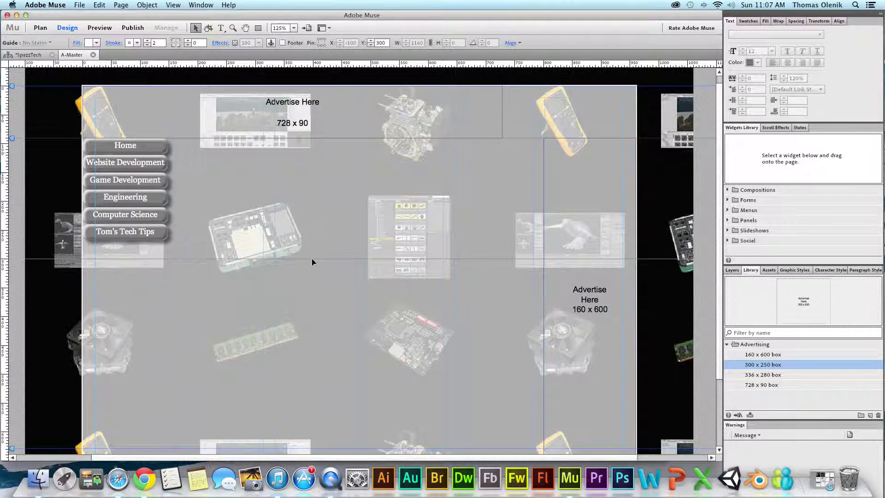
right_click(312, 258)
click(323, 261)
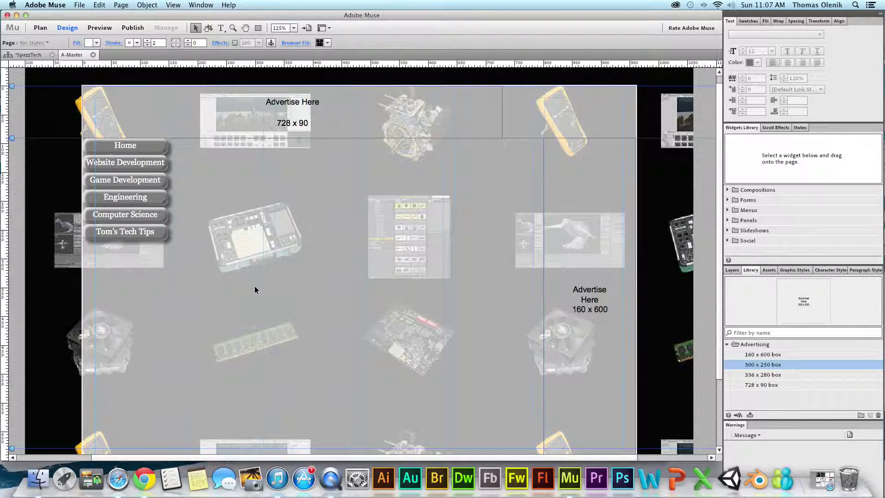
Draw a white rectangle across the middle of the master page
click(258, 28)
mouse_move(189, 181)
mouse_down()
mouse_move(393, 316)
mouse_move(491, 438)
mouse_move(517, 438)
mouse_move(498, 358)
mouse_move(498, 292)
mouse_move(507, 327)
mouse_up()
scroll(290, 221, up, 3)
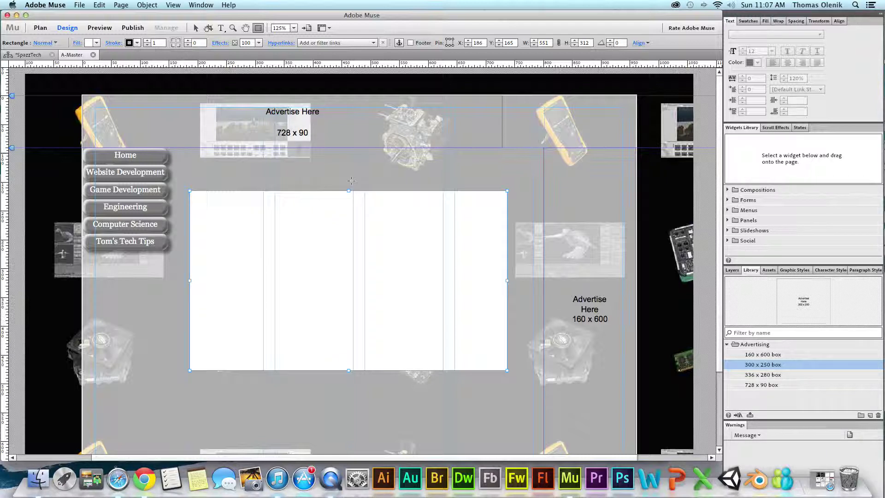
Stretch the rectangle's edges to X 178, Y 90, W 604, H 539 between menu and ad box
click(195, 27)
mouse_move(190, 280)
mouse_down()
mouse_move(175, 277)
mouse_move(184, 281)
mouse_up()
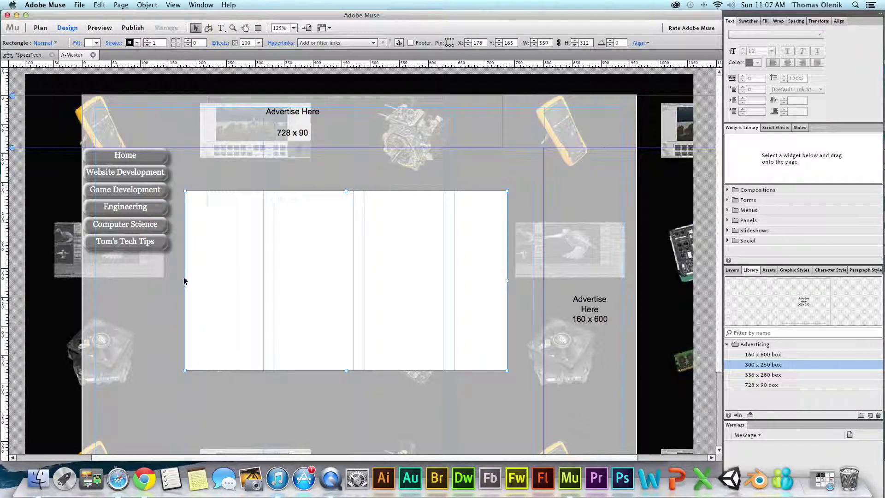
drag(345, 188, 351, 148)
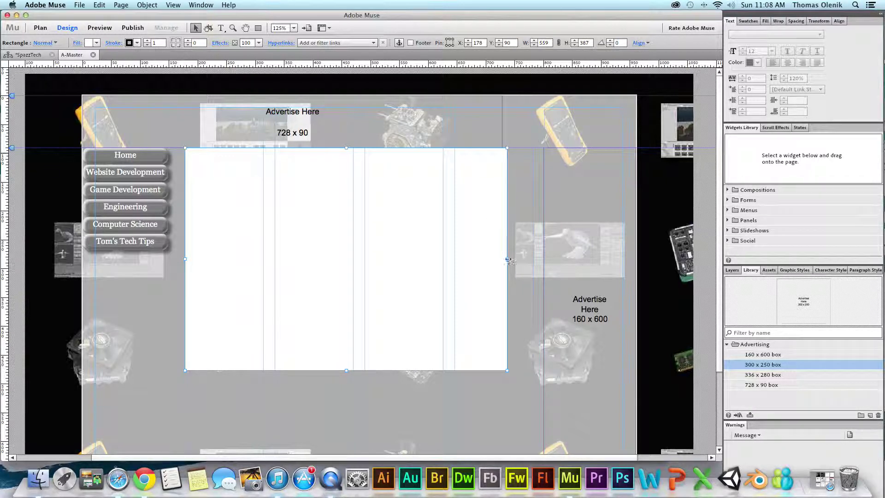
drag(507, 259, 532, 259)
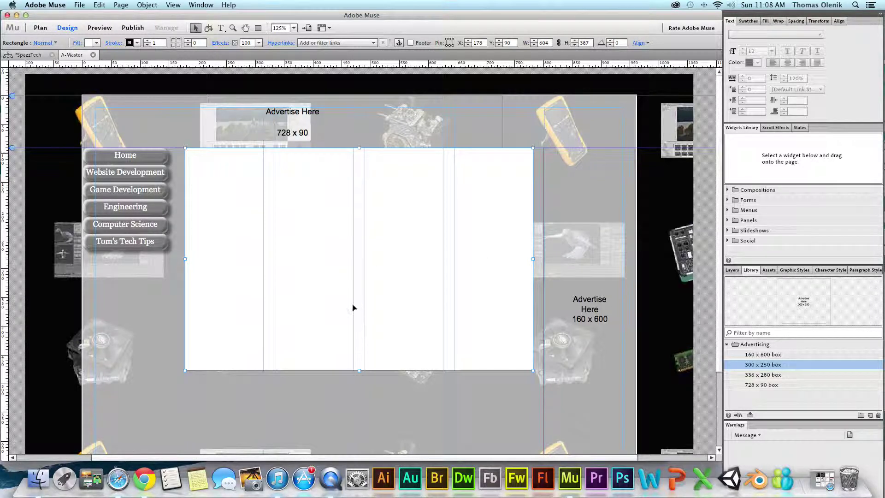
scroll(362, 299, down, 5)
drag(360, 275, 361, 362)
scroll(351, 280, up, 5)
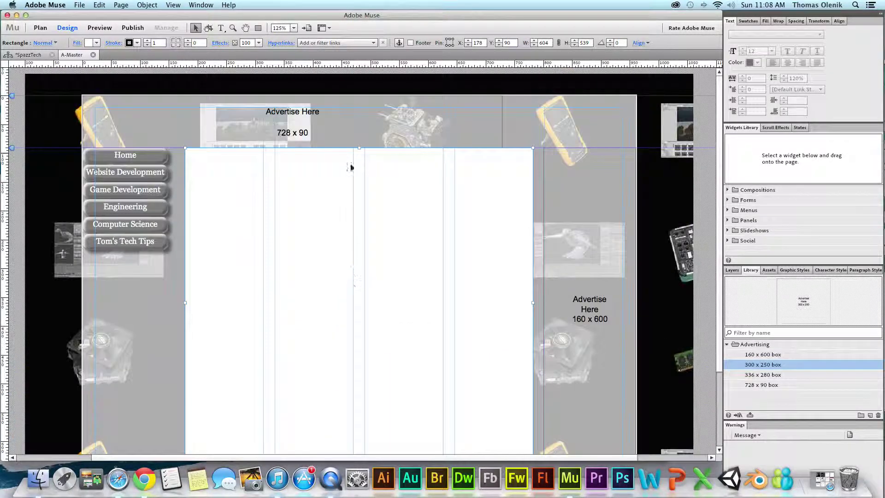
drag(359, 148, 358, 148)
Try the rectangle fill as None, then as white
click(97, 43)
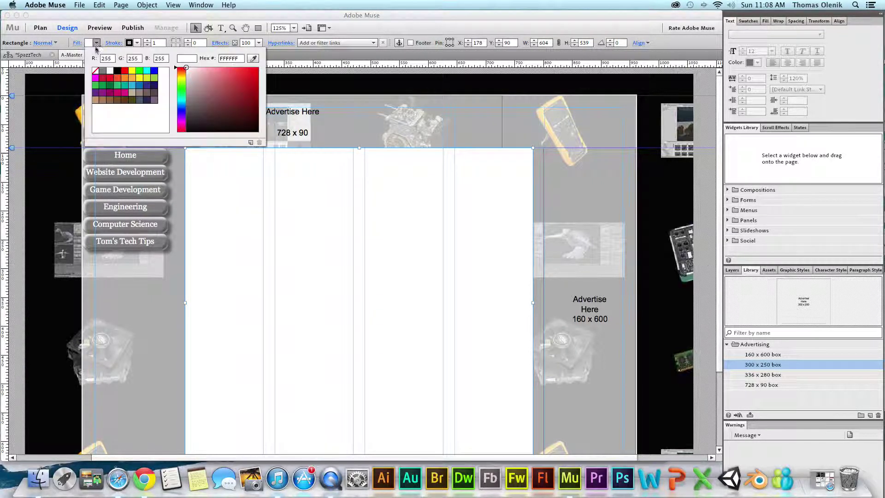
click(95, 71)
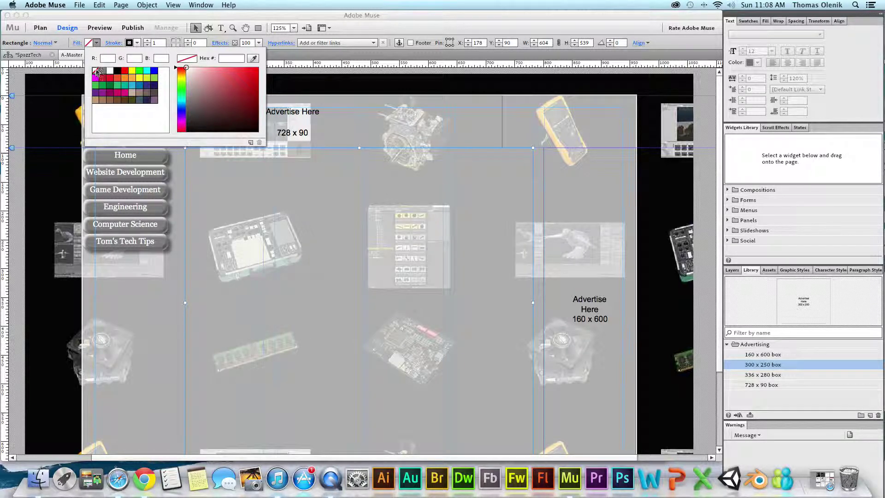
click(110, 71)
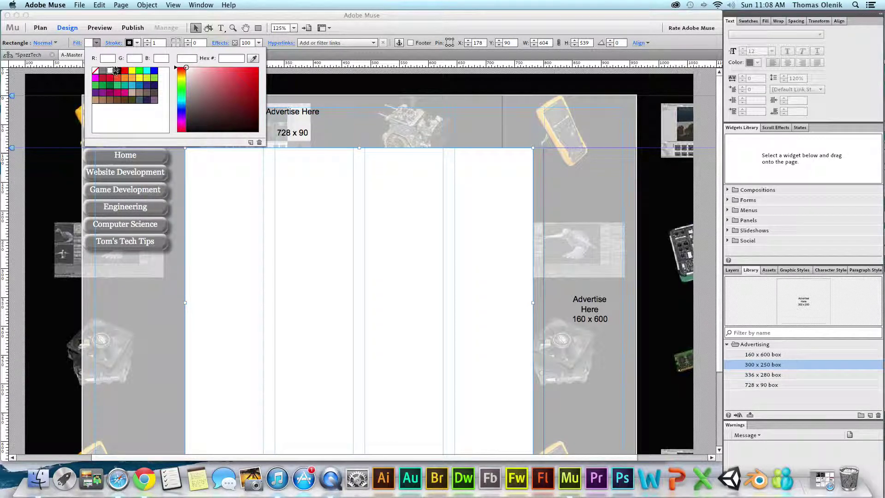
click(77, 44)
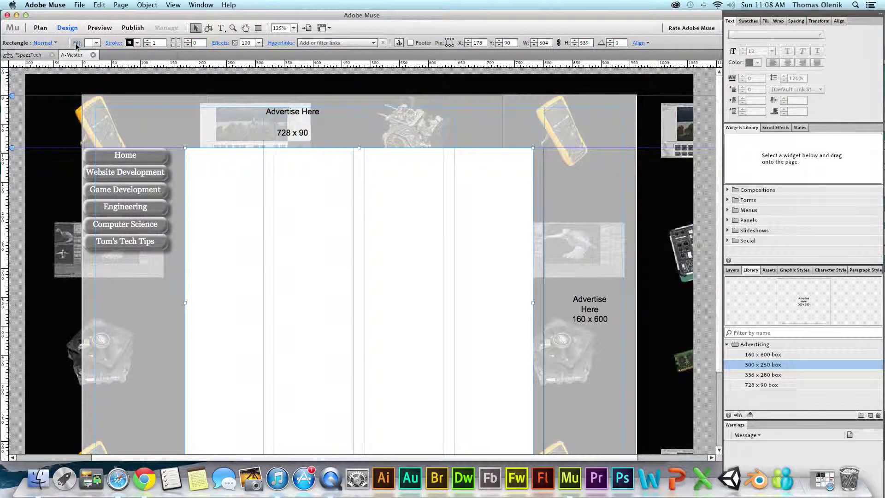
Lower the rectangle's fill opacity to 33 in the Fill panel
click(77, 43)
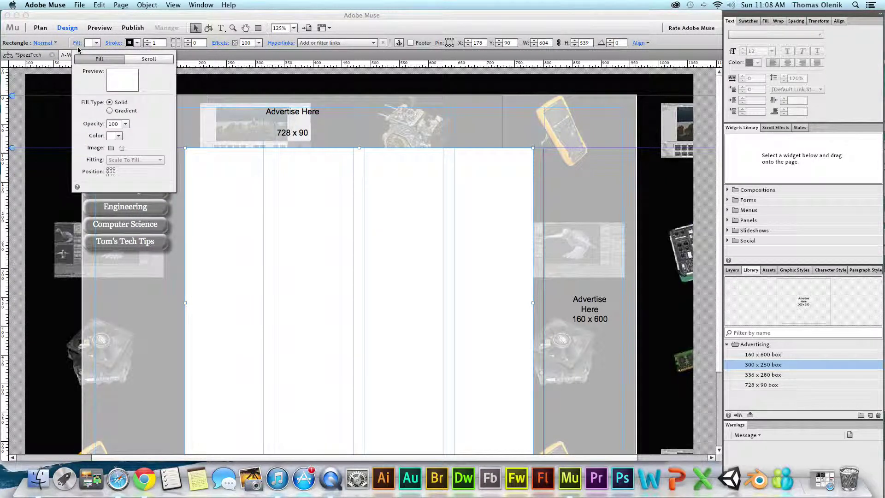
click(125, 124)
drag(154, 134, 132, 135)
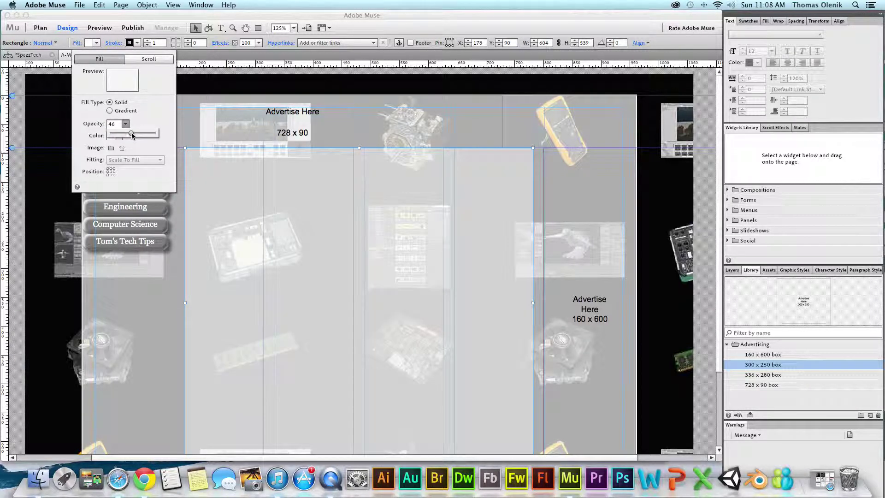
drag(133, 134, 126, 134)
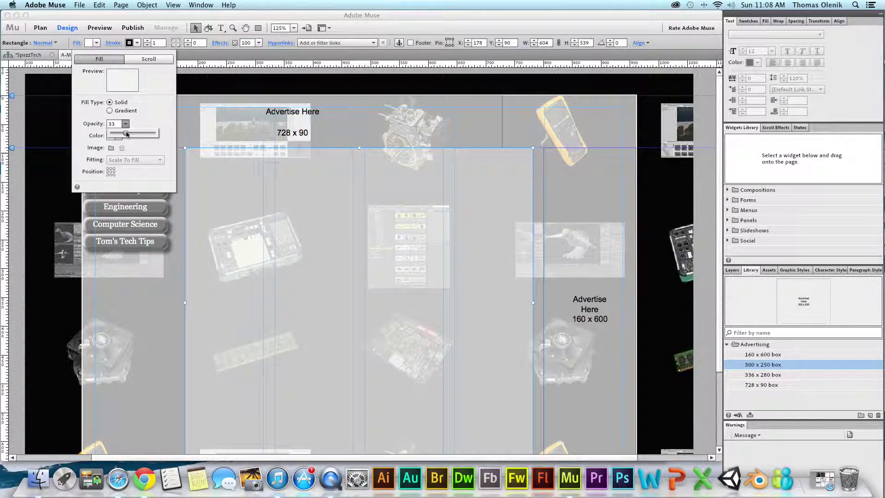
click(110, 314)
click(105, 96)
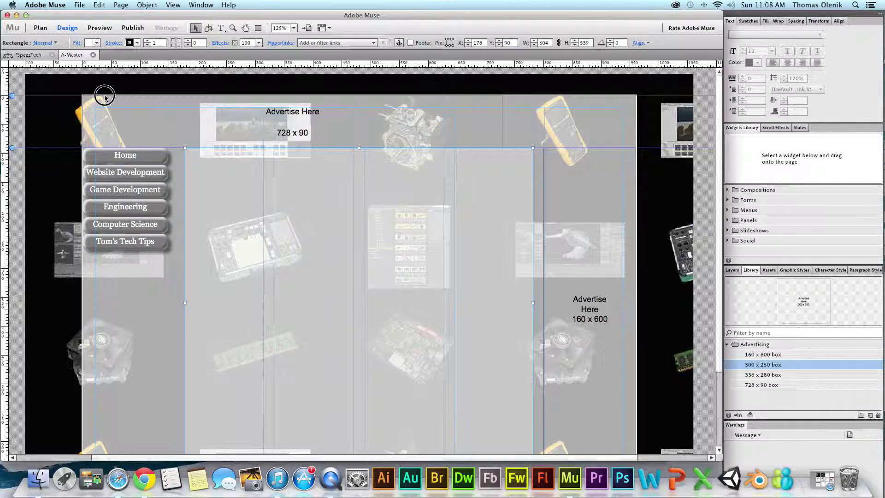
Check the page background's 69 opacity and apply opacity 69 to the rectangle fill
click(98, 45)
click(97, 44)
click(77, 43)
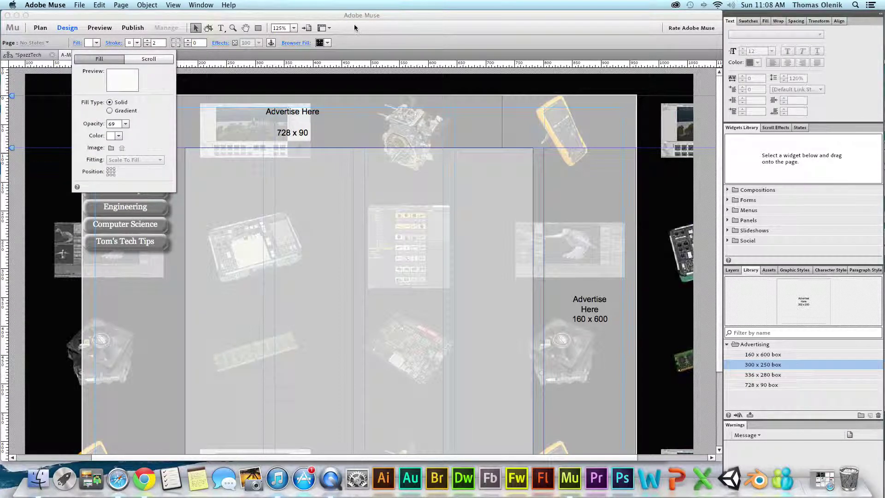
click(437, 26)
click(222, 184)
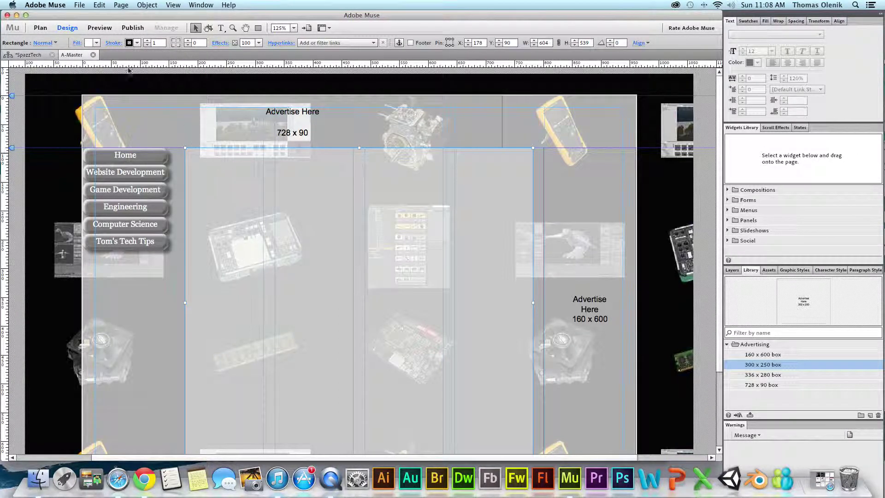
click(77, 43)
click(114, 124)
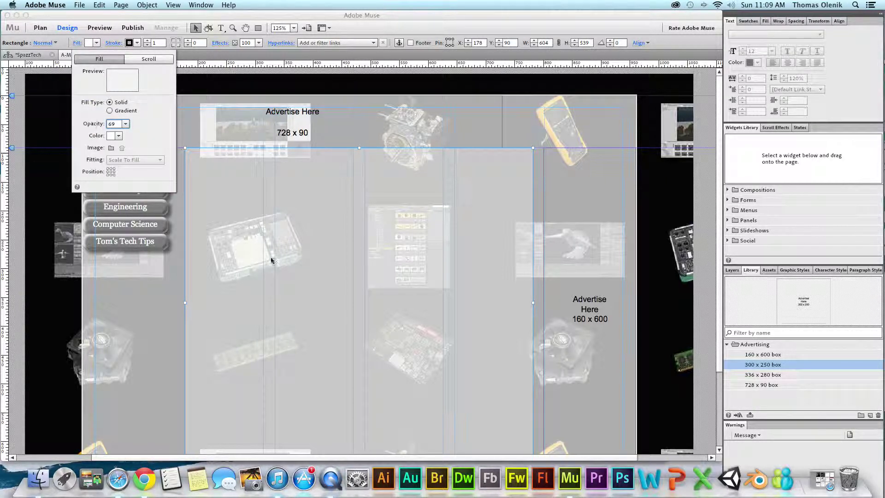
key(Return)
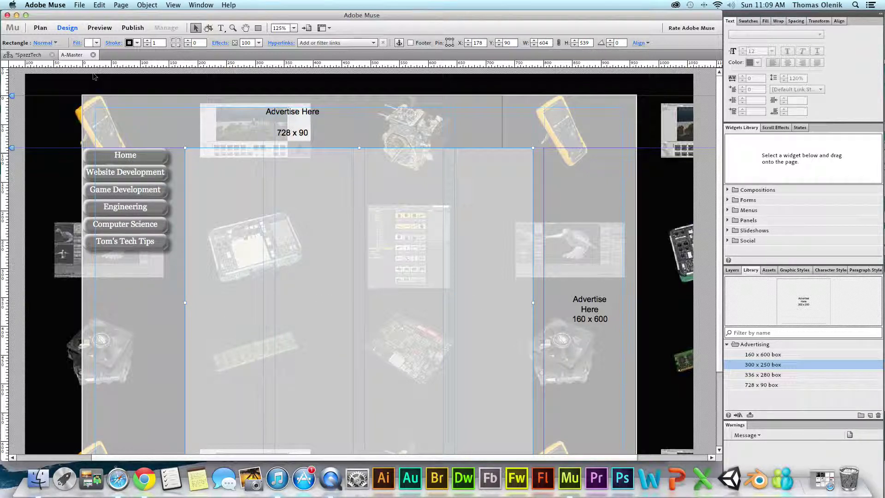
Set the rectangle's fill back to None so the background shows through
click(96, 42)
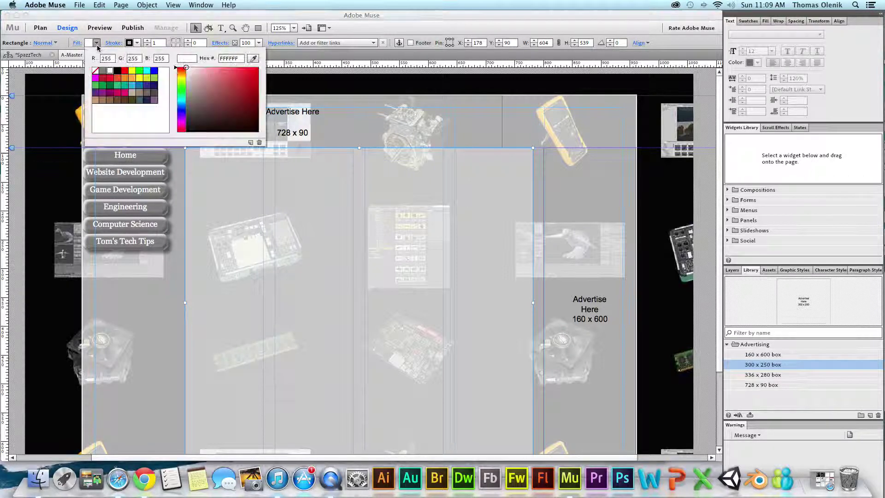
click(96, 71)
click(168, 316)
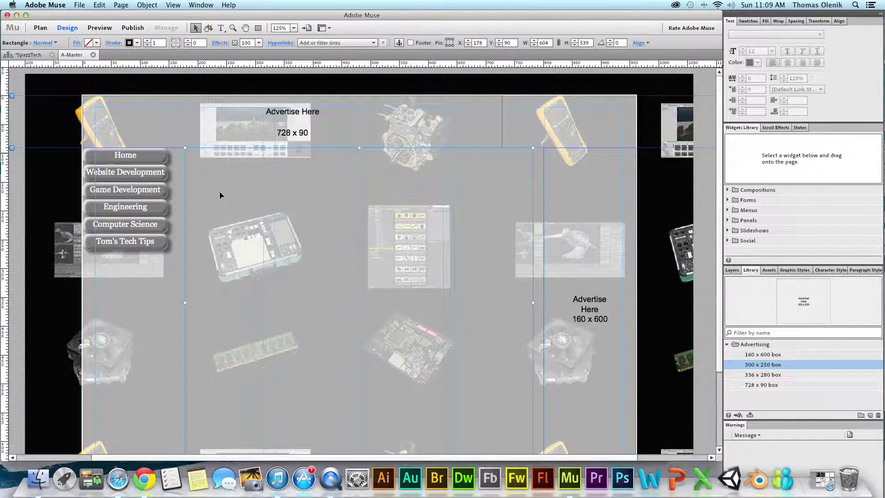
click(222, 30)
Type and delete test text 'Hello World' in a text box, and set center alignment
click(232, 207)
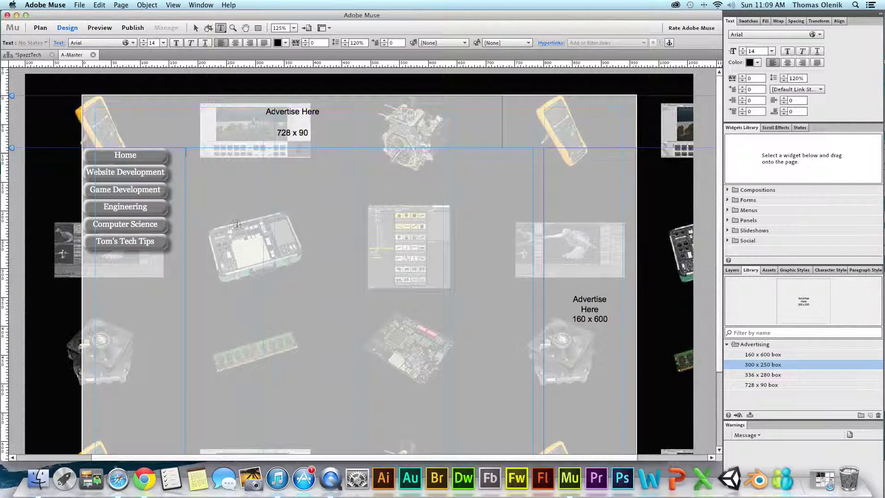
text(Hello Worl)
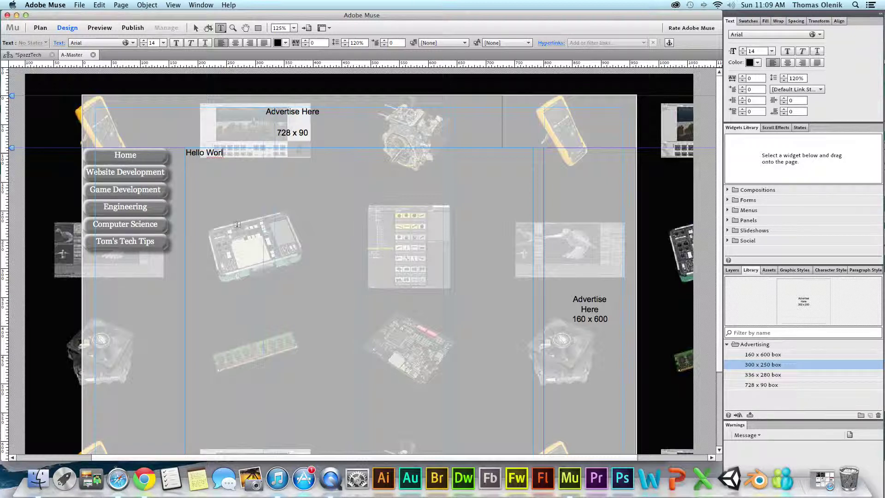
text(d,)
key(BackSpace)
key(BackSpace)
key(BackSpace)
key(BackSpace)
key(BackSpace)
key(BackSpace)
key(BackSpace)
key(BackSpace)
key(BackSpace)
key(BackSpace)
key(BackSpace)
click(788, 62)
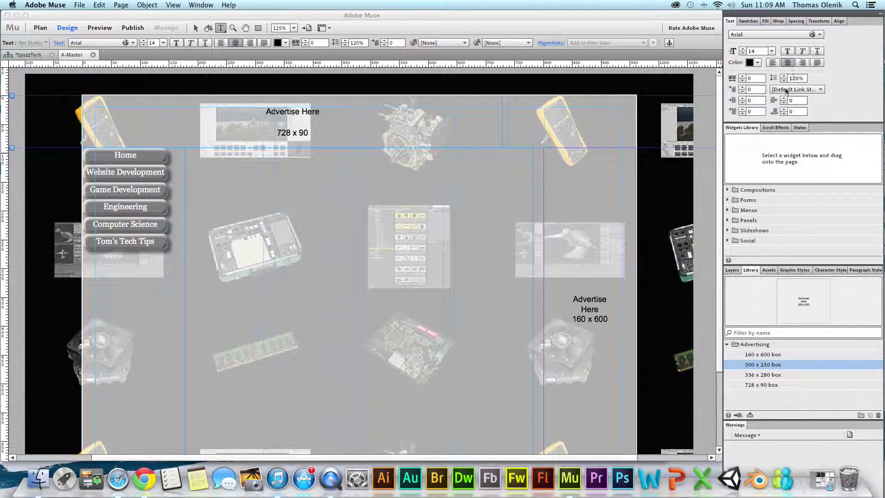
click(362, 253)
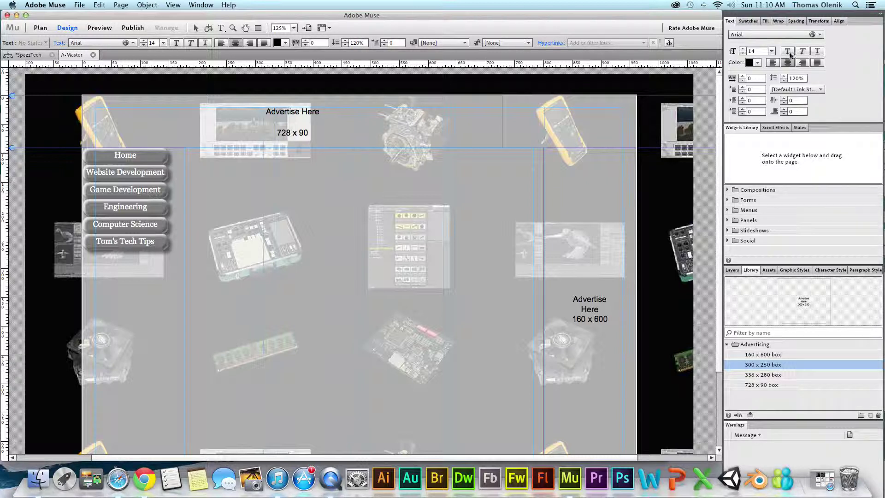
Add a text frame near the content area's top reading 'Place content here.'
click(220, 29)
click(340, 167)
text(P)
key(BackSpace)
text(Place)
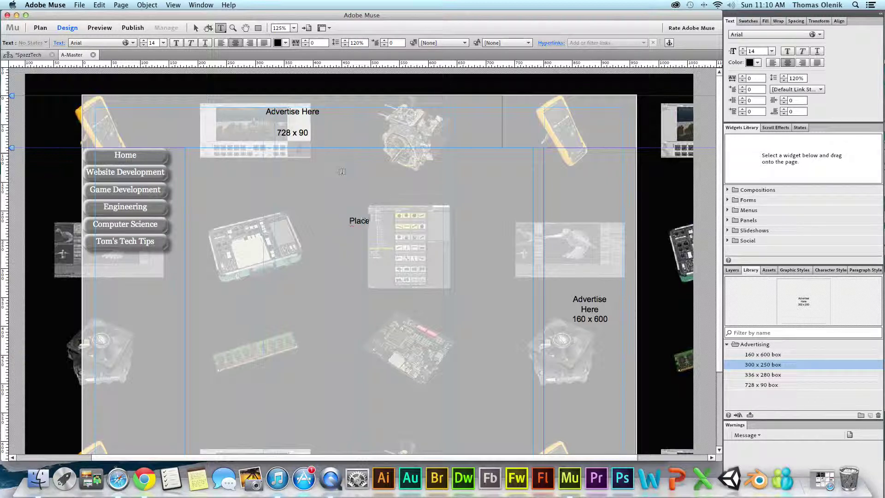
text( content here)
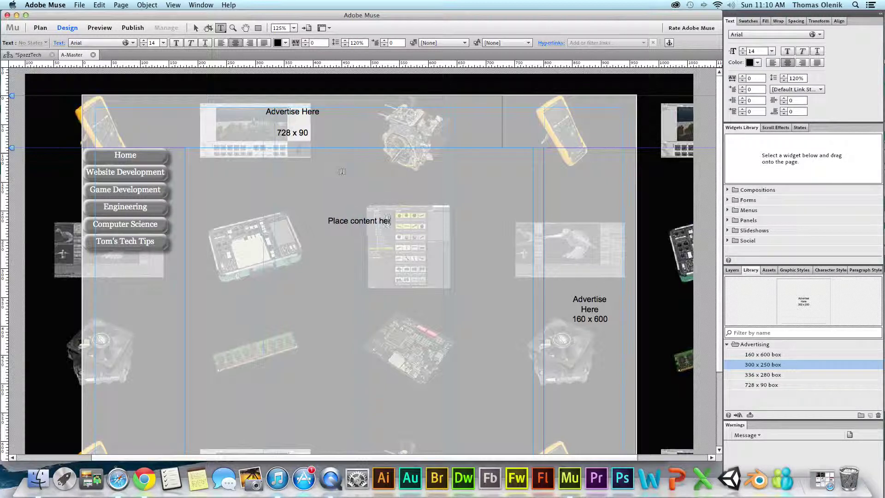
text(.)
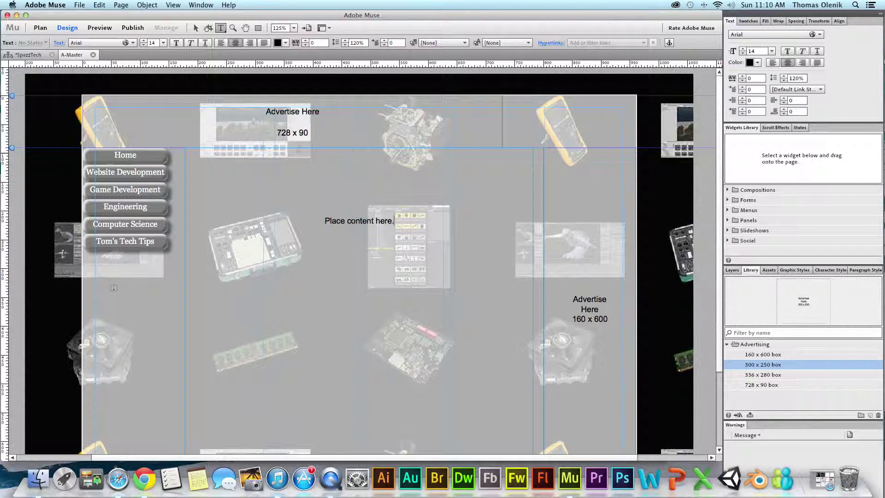
click(70, 54)
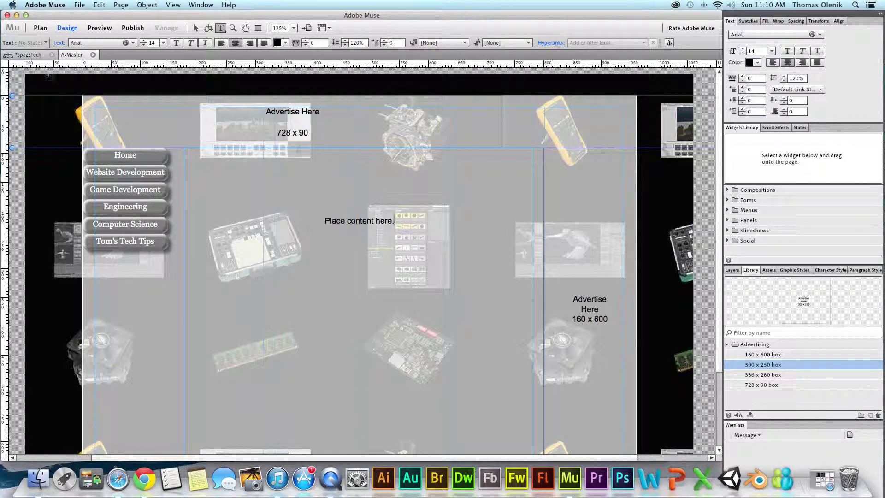